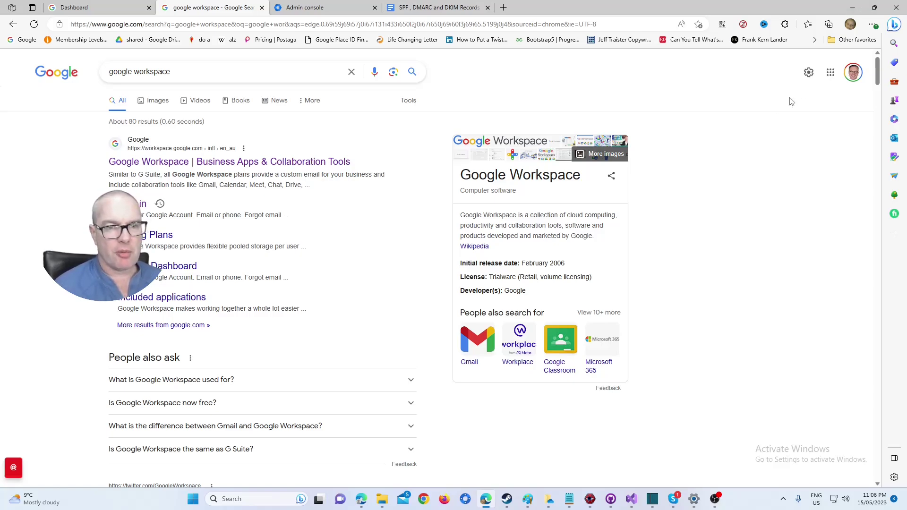
Open the Google Workspace site from the search results and go to its Admin console sign-in.
click(257, 165)
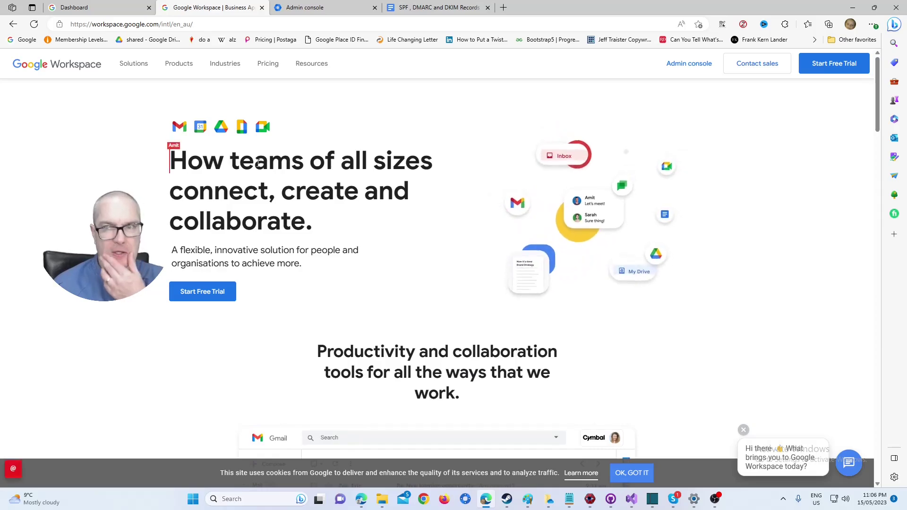
click(689, 63)
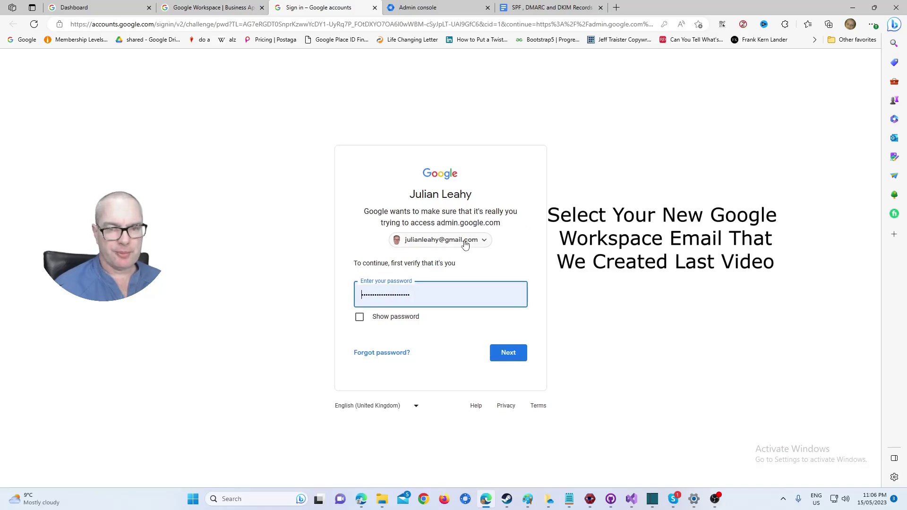
Pick the new Workspace account instead of the personal one and sign in with its password.
click(465, 242)
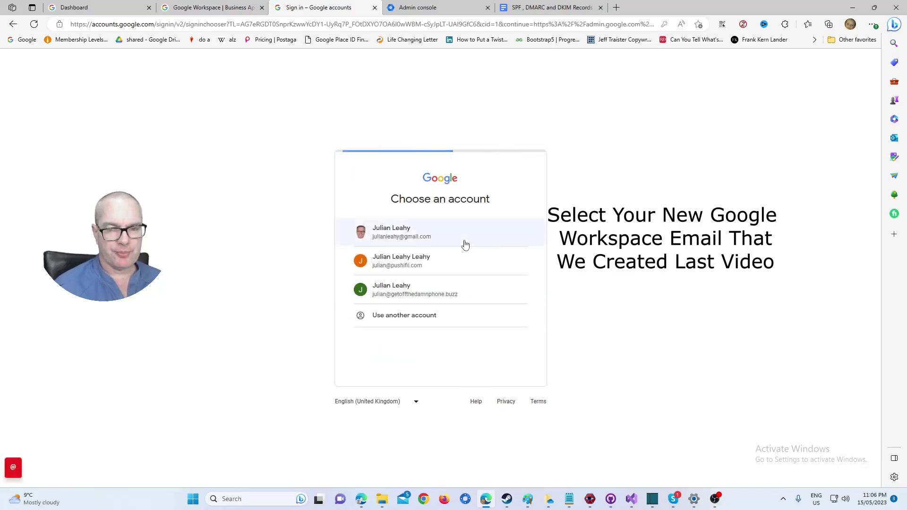
click(427, 290)
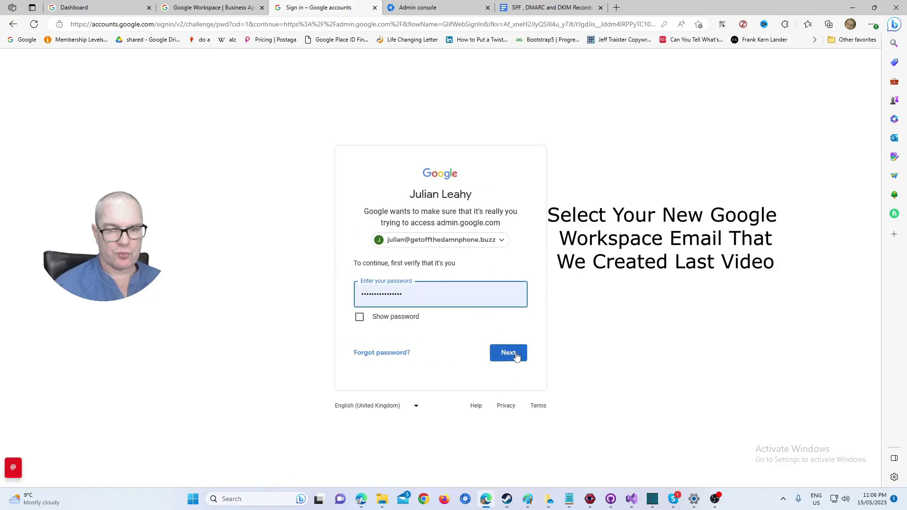
click(516, 356)
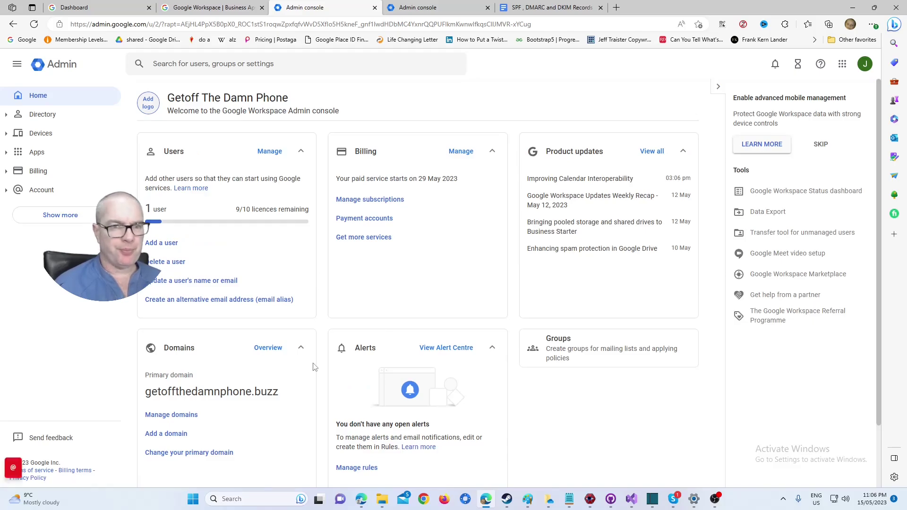
Create user 'support' with the person's first name, surname and personal secondary email.
click(170, 243)
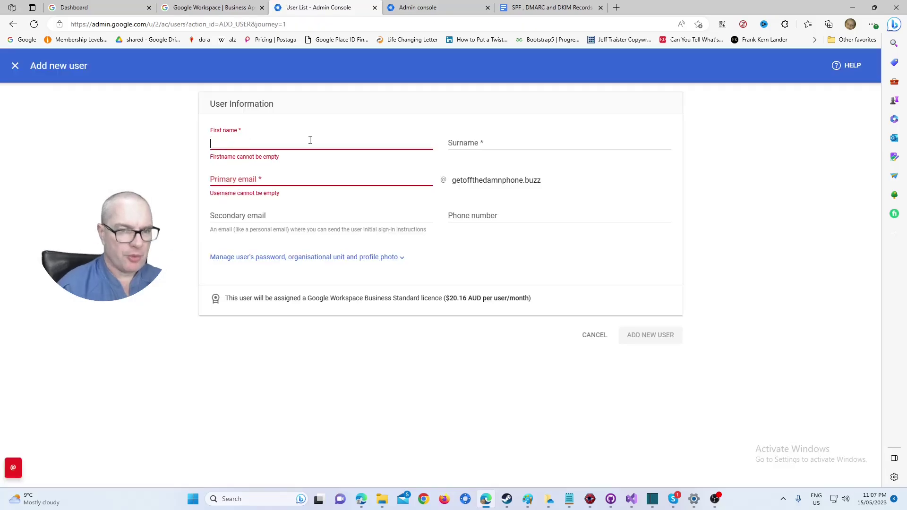
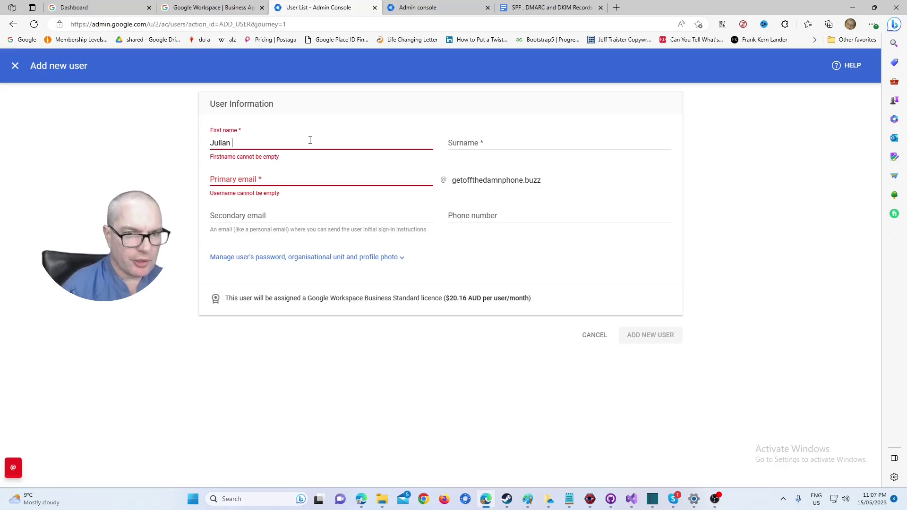
click(302, 180)
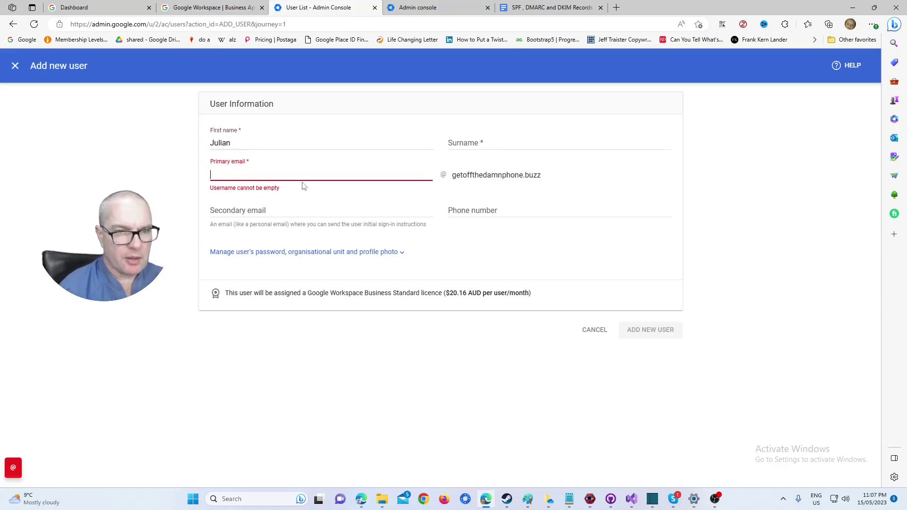
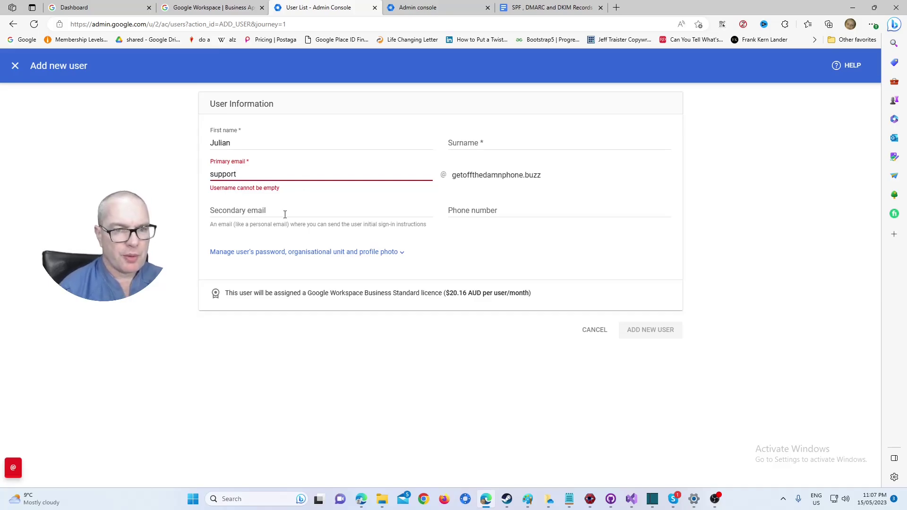
click(285, 214)
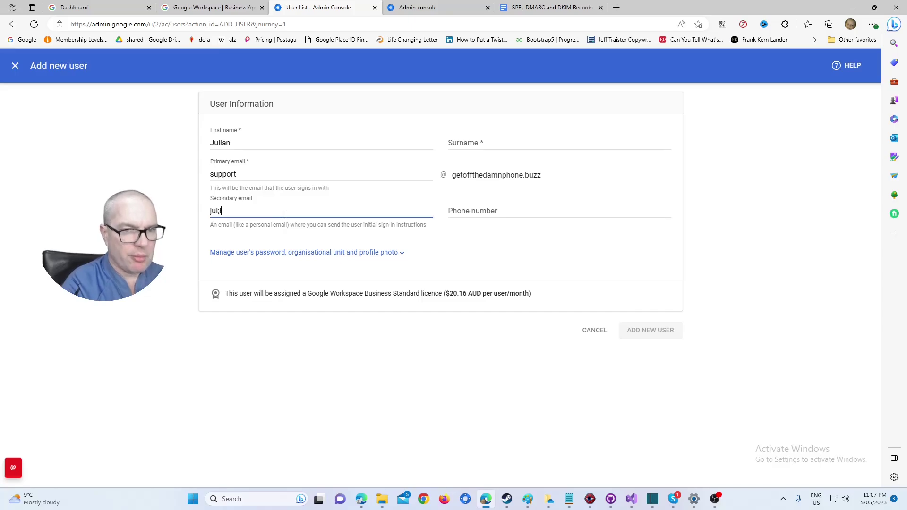
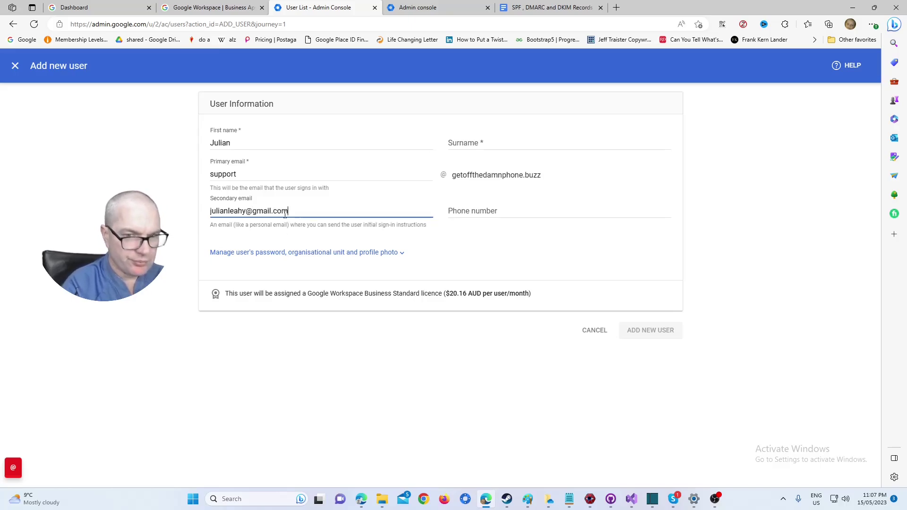
click(485, 139)
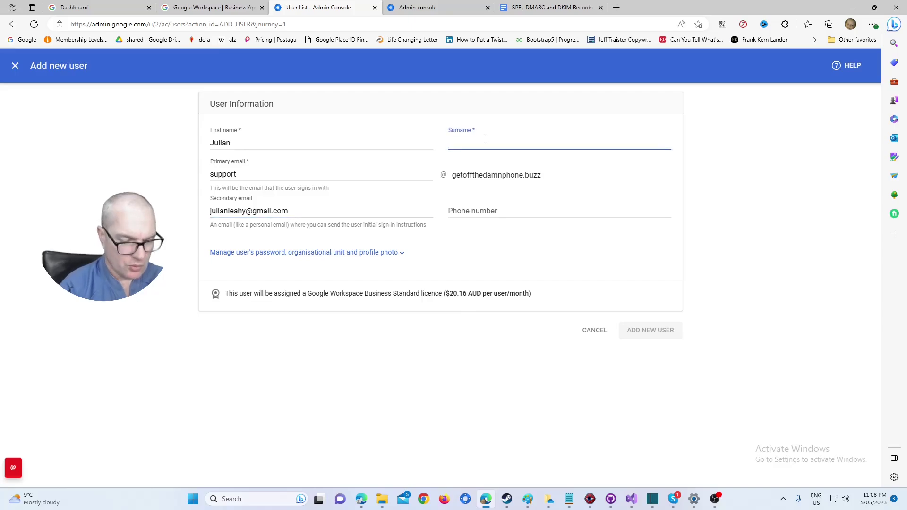
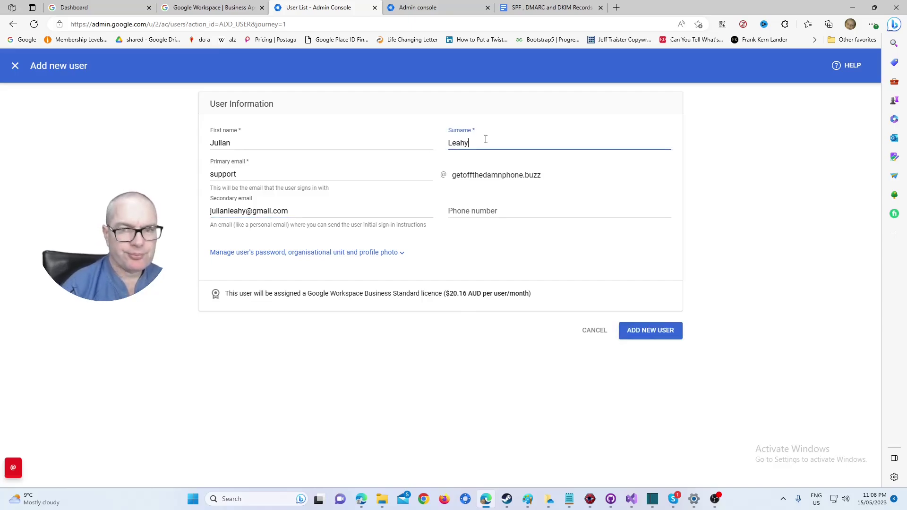
click(651, 330)
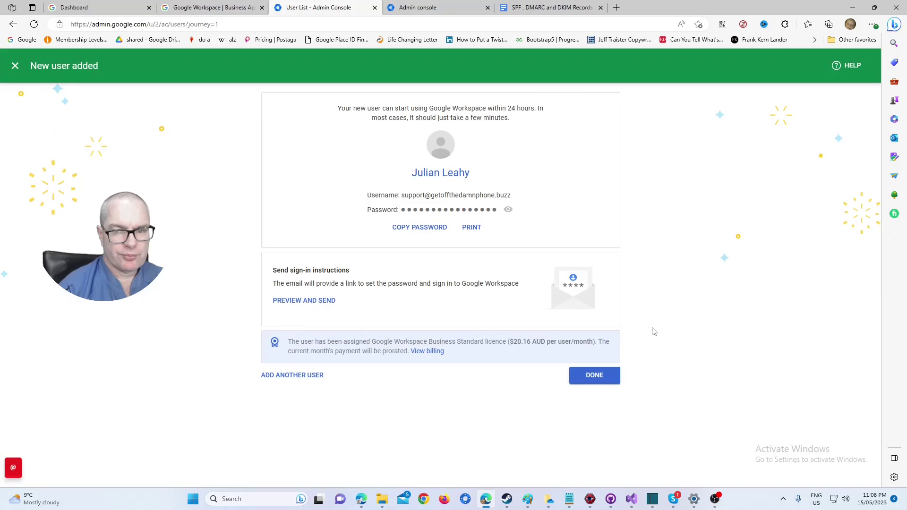
Finish the new-user setup, skip copying the password, and go back to the records guide document.
click(604, 378)
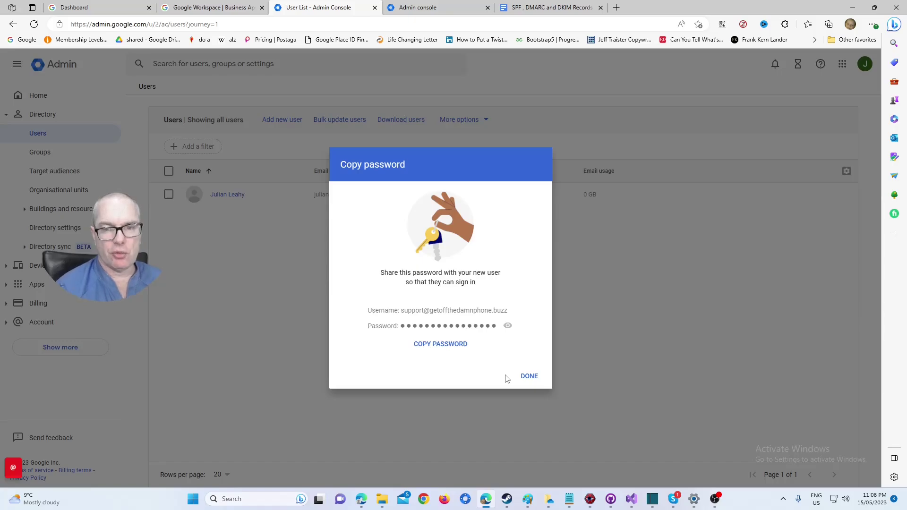
click(531, 378)
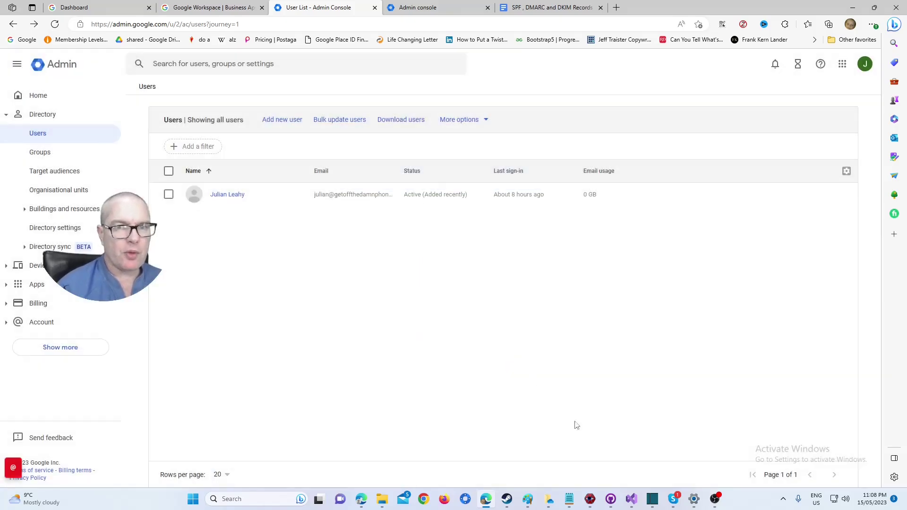
click(579, 3)
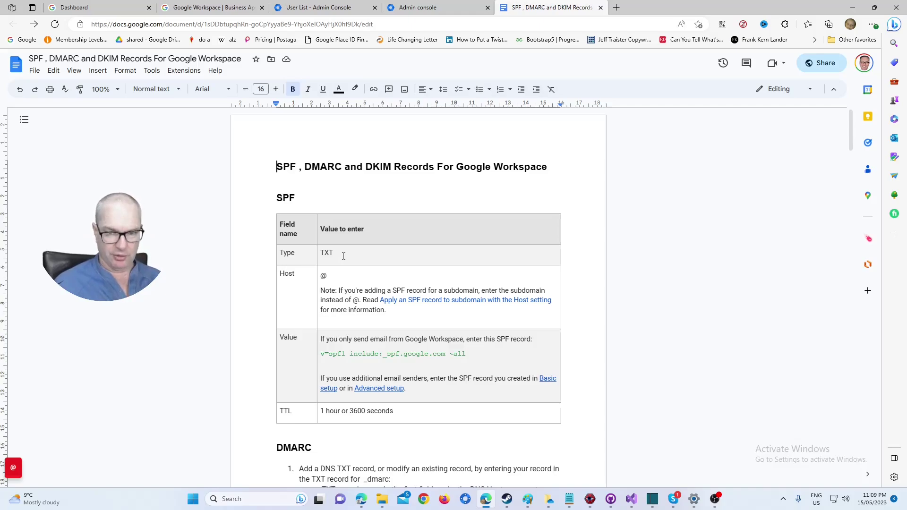
Search for 'porkbun' in a new tab and open Porkbun's Domain Name Pricing page.
click(616, 7)
text(pork)
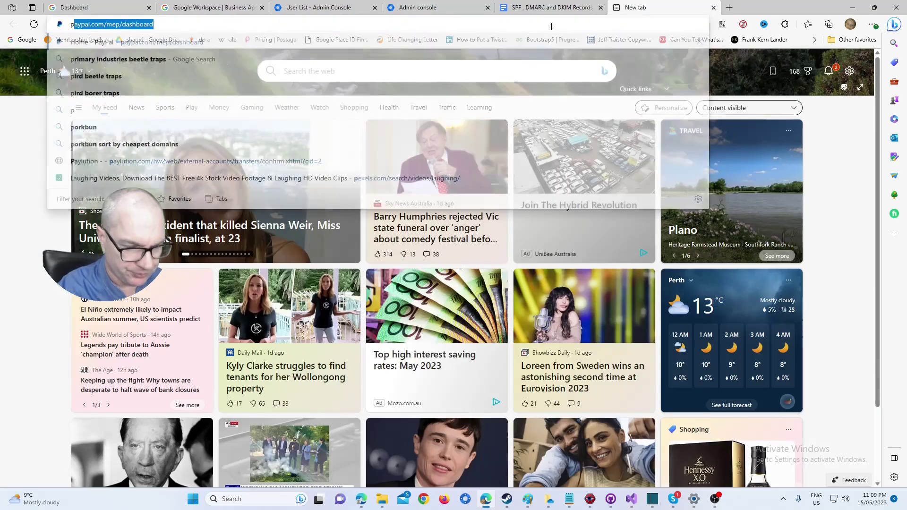
text(bun sort by cheapest domains)
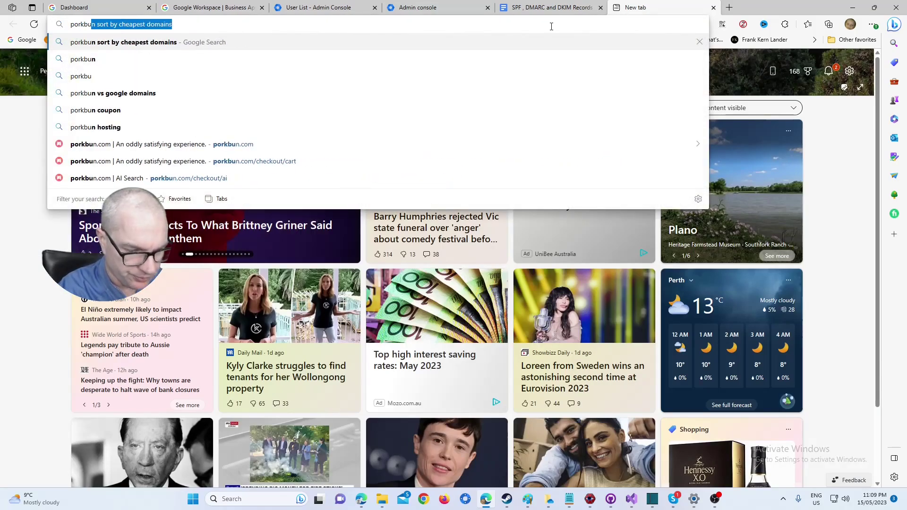
key(Return)
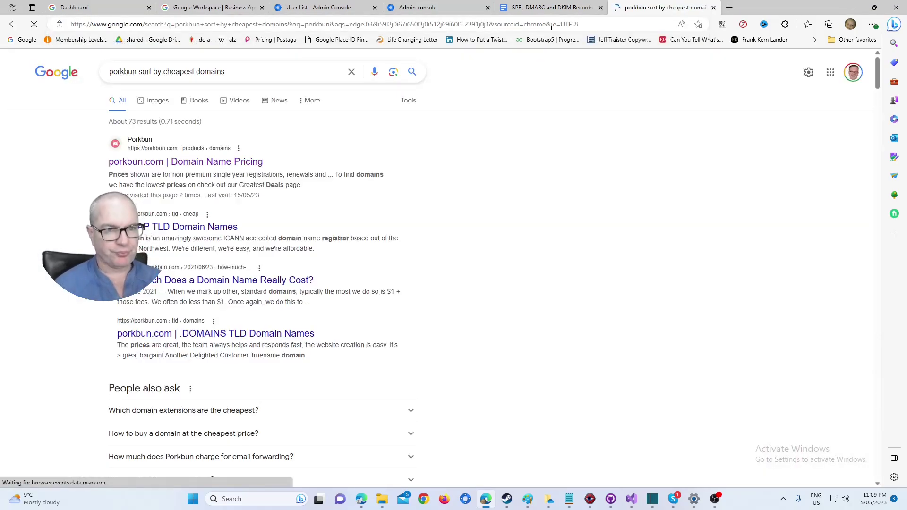
click(242, 162)
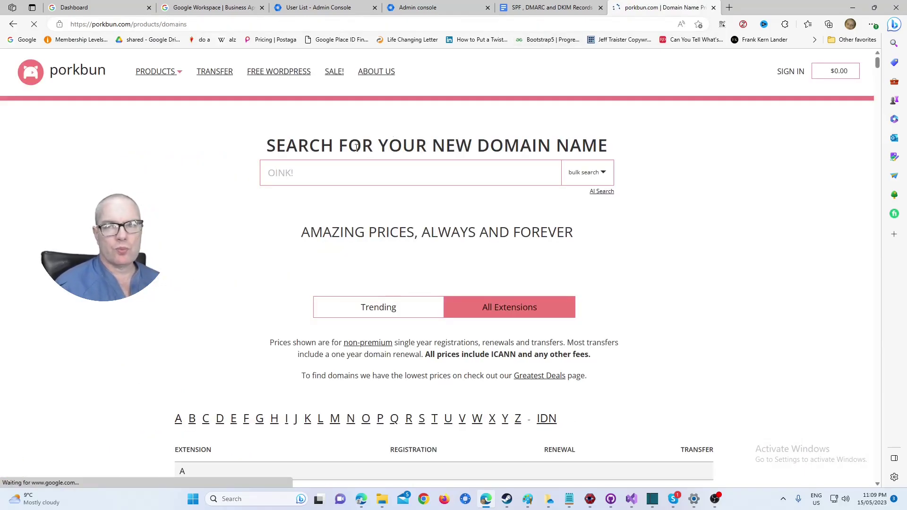
Log in to Porkbun with Remember me ticked and expand the getoffthedamnphone.buzz domain's details.
click(780, 72)
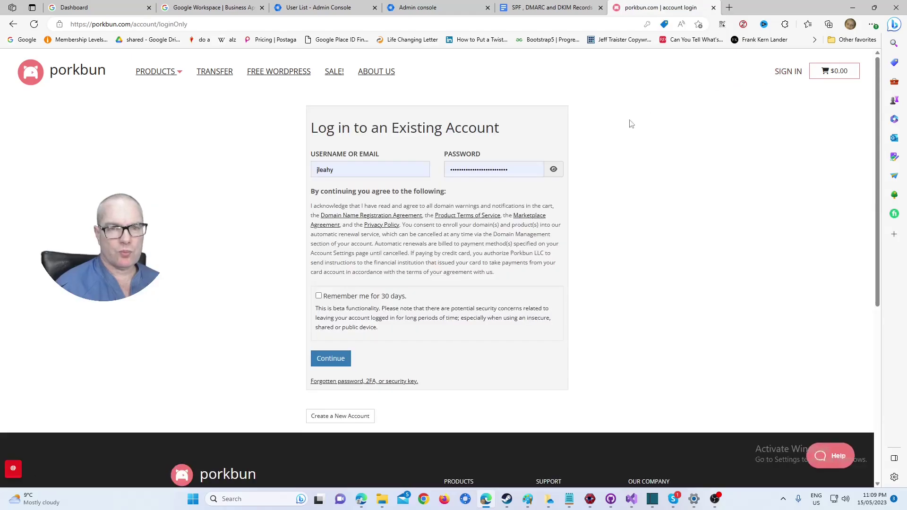
click(319, 296)
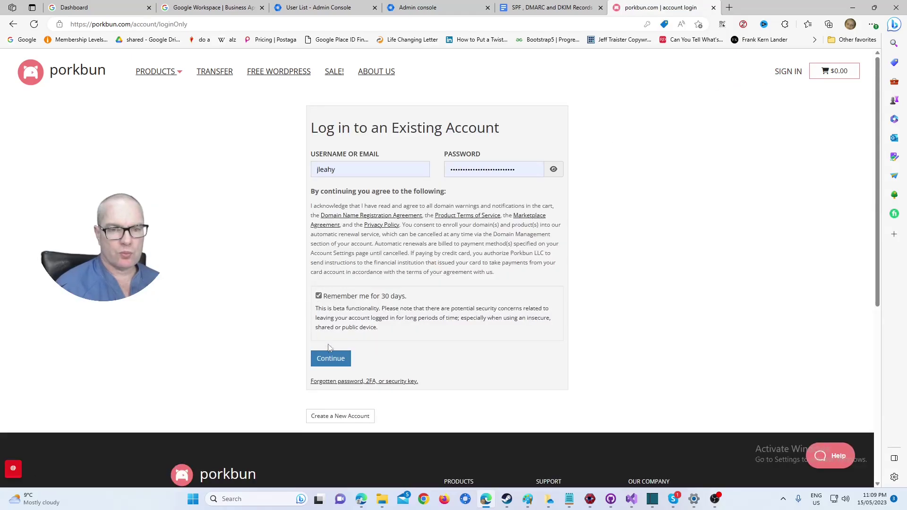
click(331, 353)
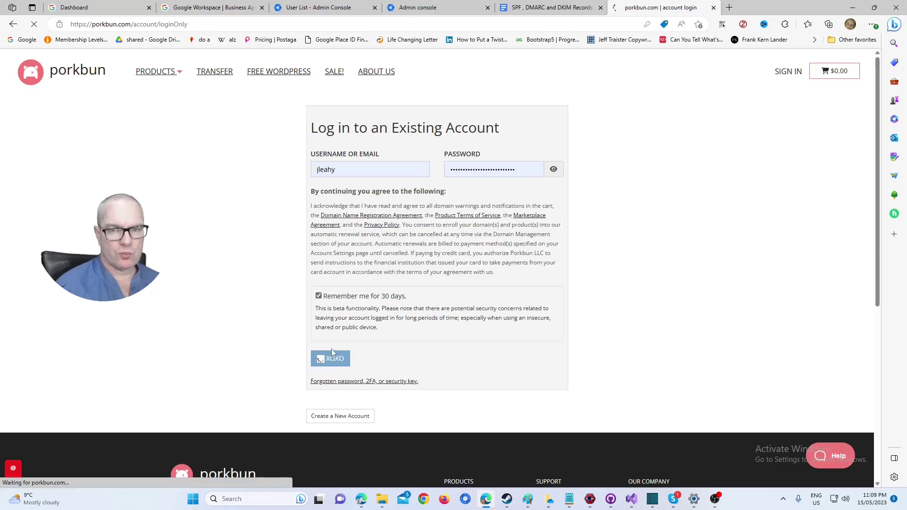
scroll(333, 321, down, 3)
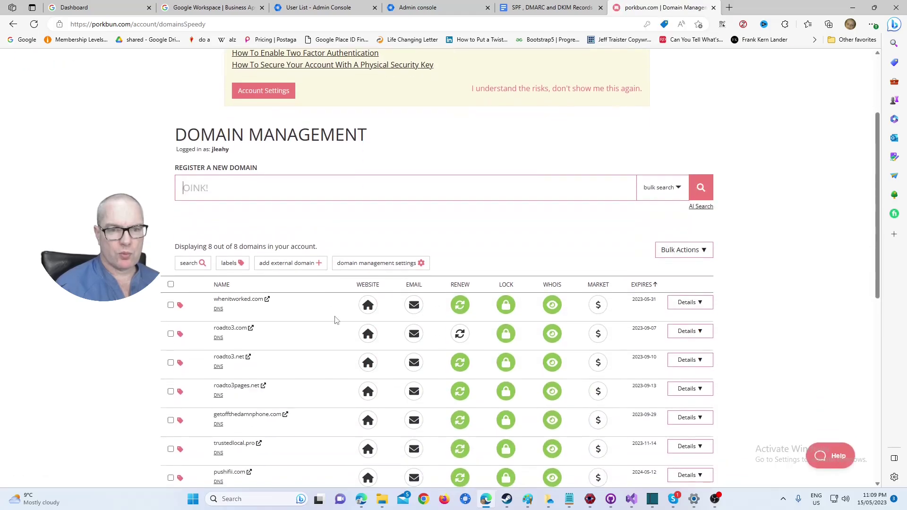
scroll(339, 312, down, 3)
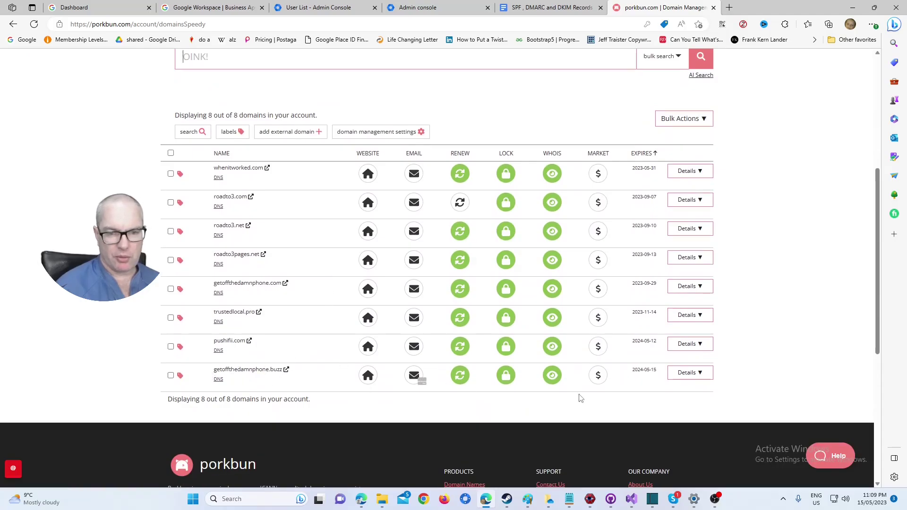
click(678, 373)
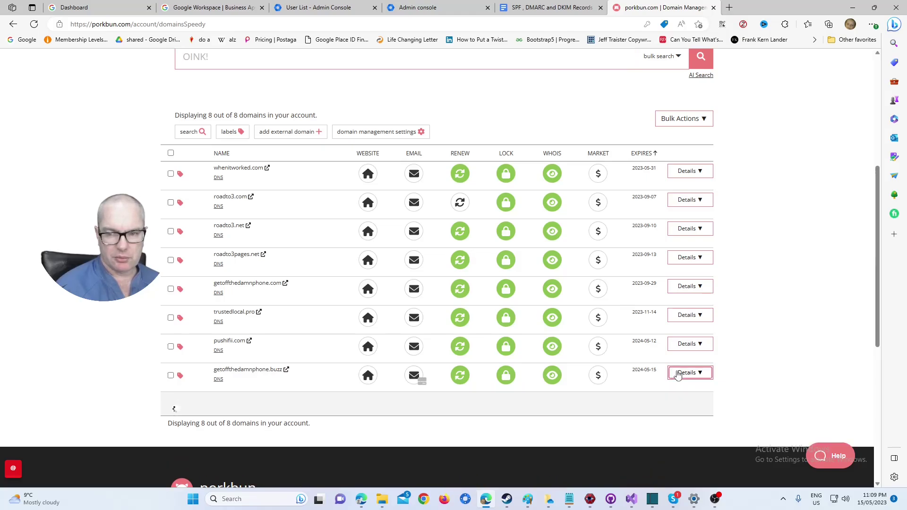
scroll(492, 319, down, 3)
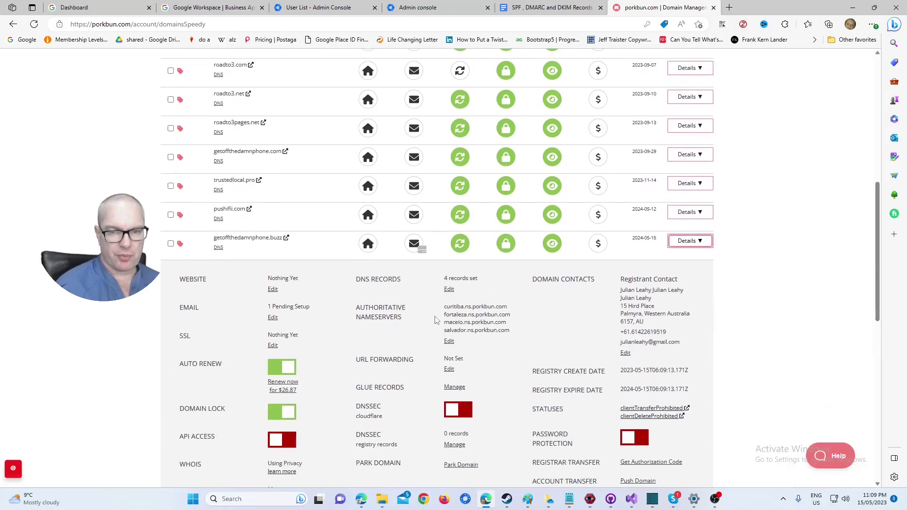
Start a new TXT record in the domain's DNS editor and copy the SPF value from the guide.
click(449, 289)
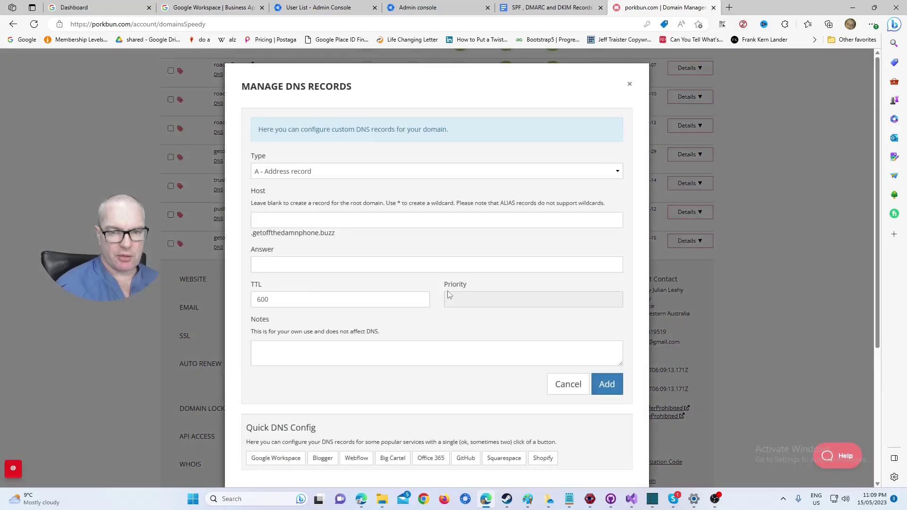
click(332, 174)
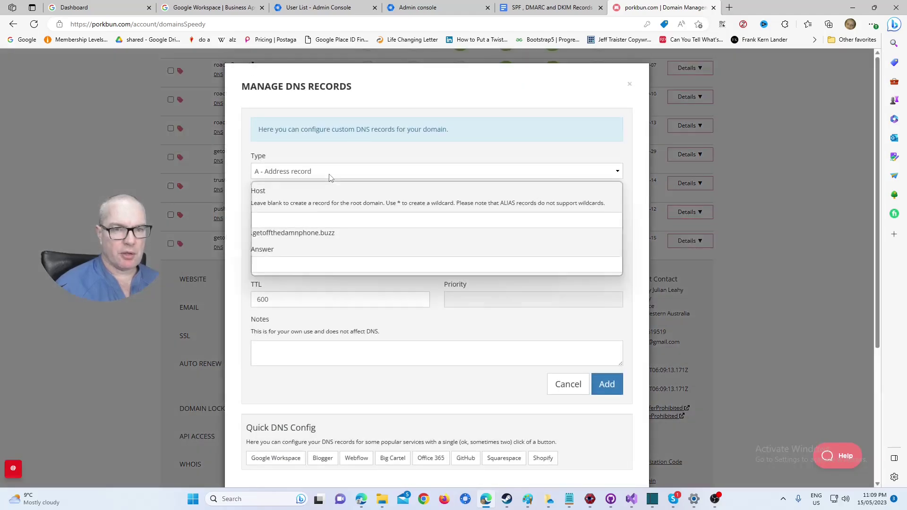
click(330, 222)
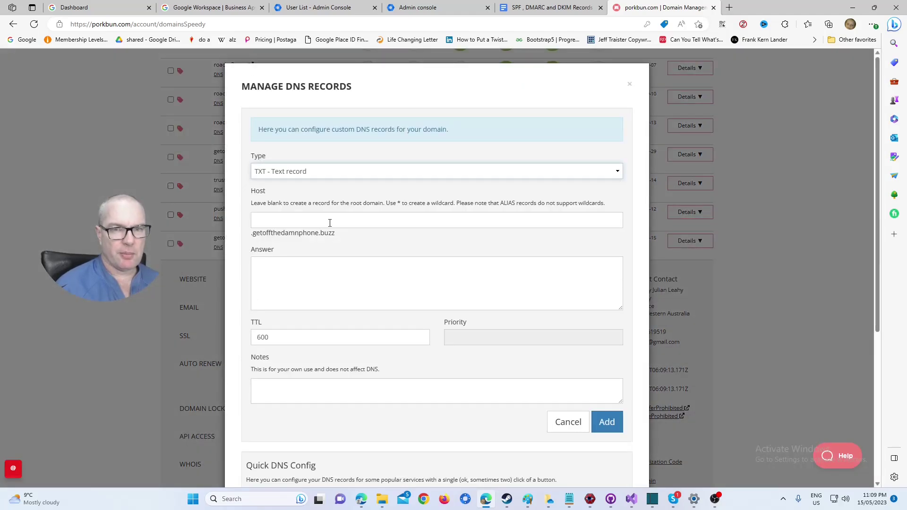
click(527, 6)
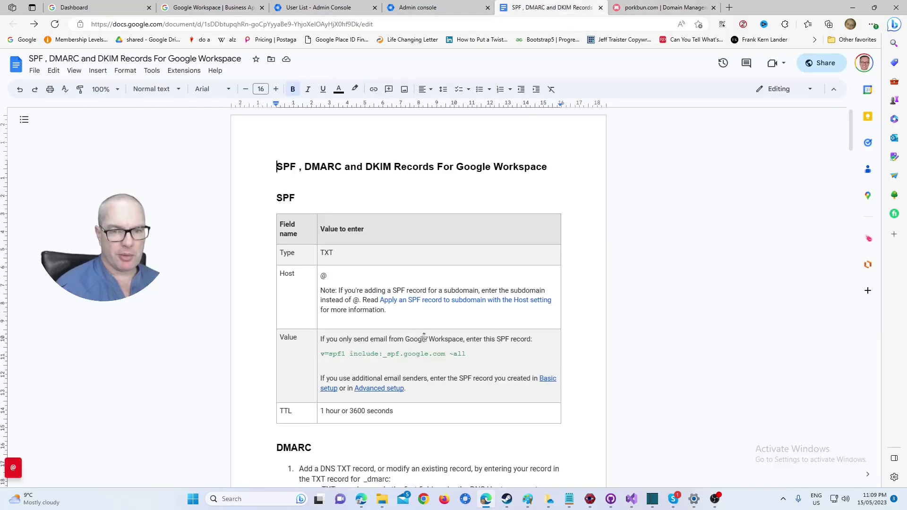
triple_click(331, 353)
key(ctrl+c)
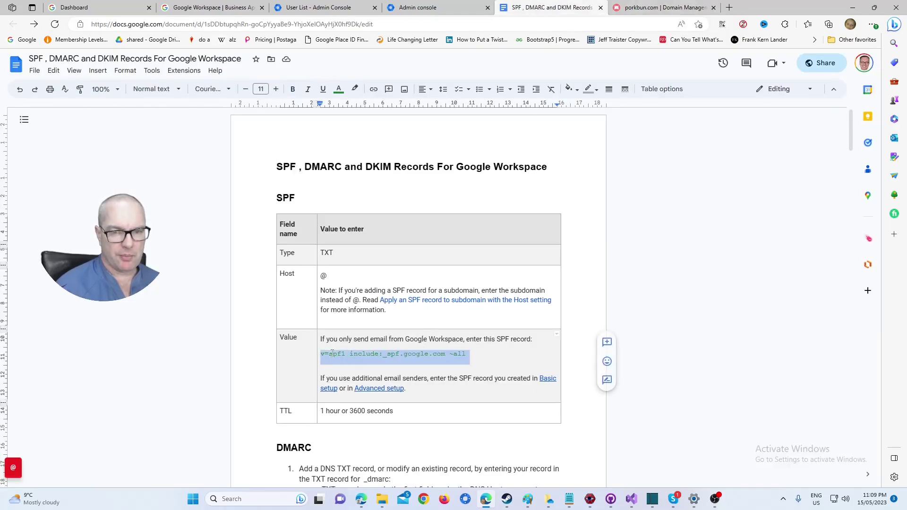
right_click(332, 354)
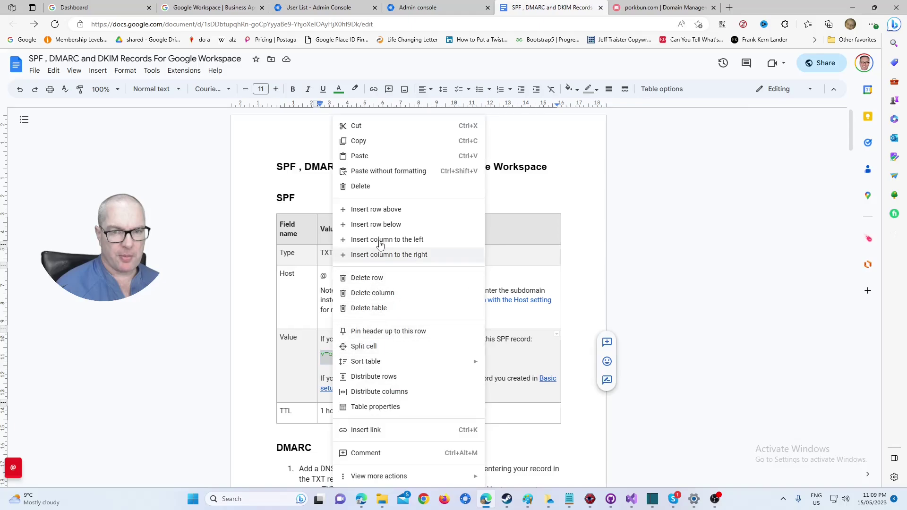
click(383, 140)
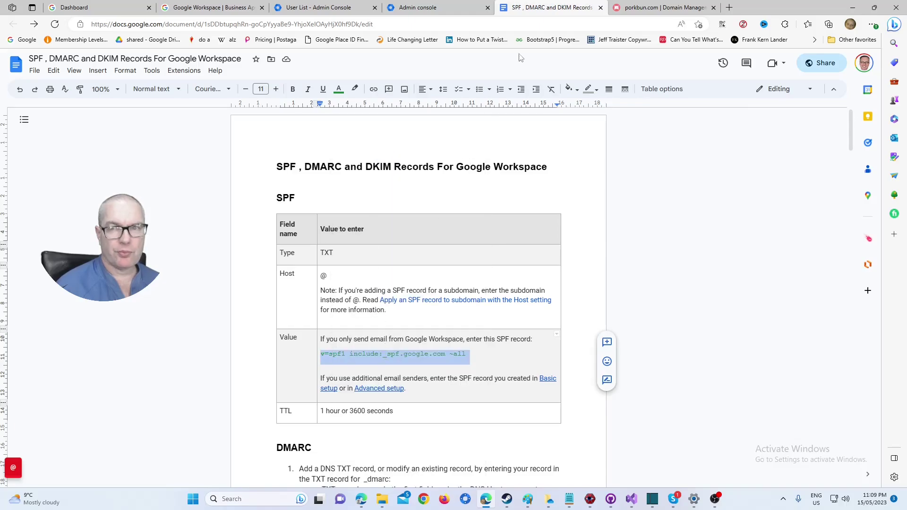
Add the TXT record with host @ and answer v=spf1 include:_spf.google.com ~all.
click(656, 7)
click(329, 218)
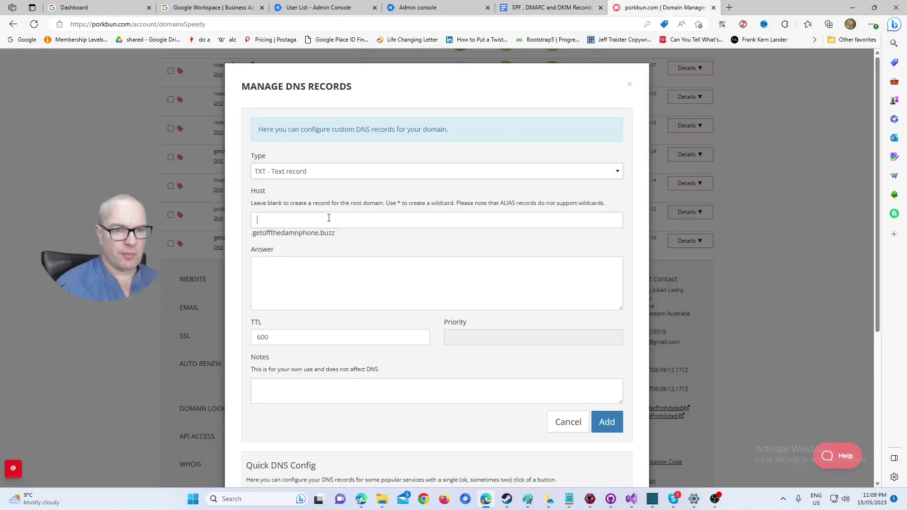
text(@)
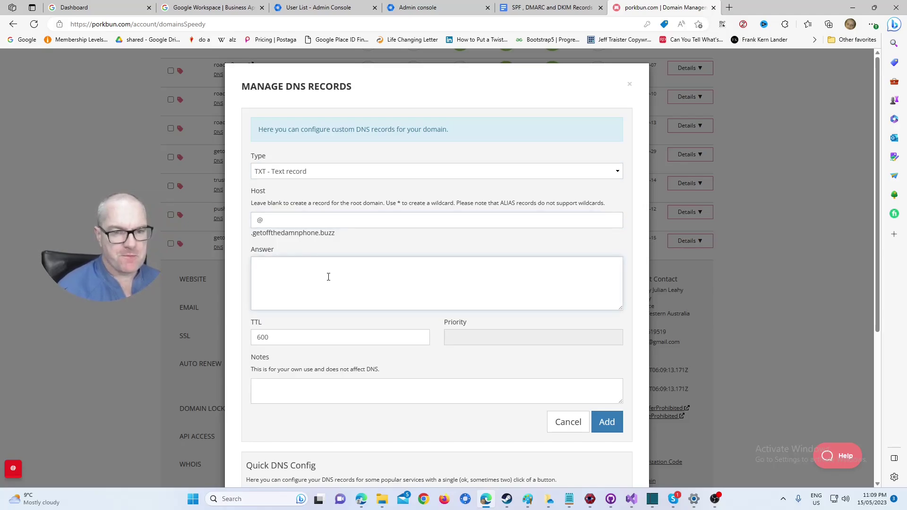
key(ctrl+v)
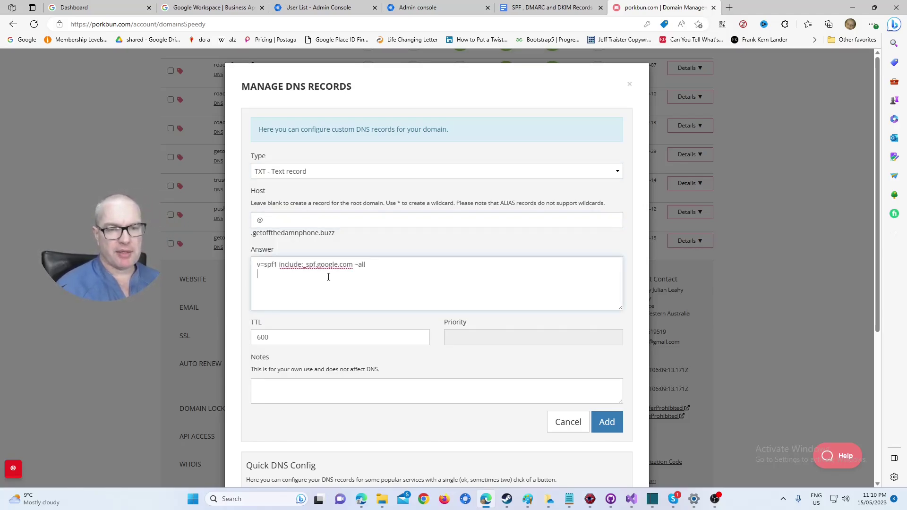
click(530, 6)
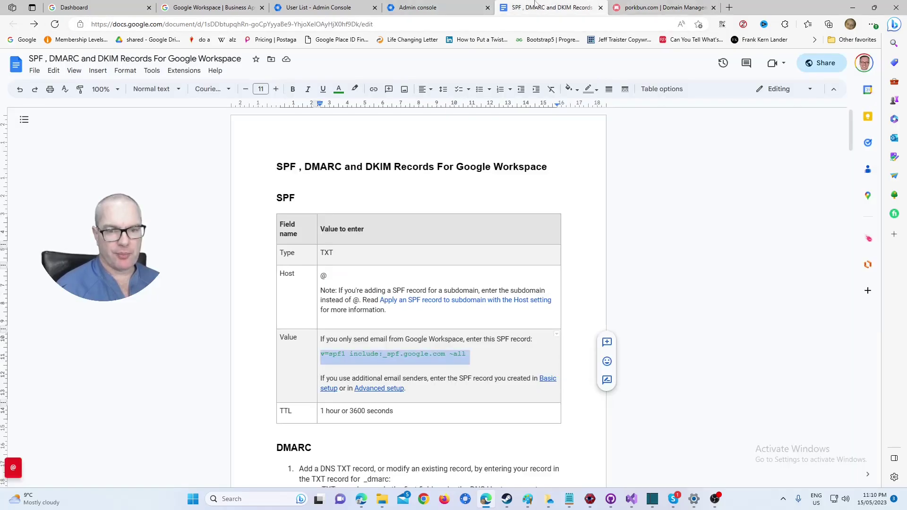
click(640, 6)
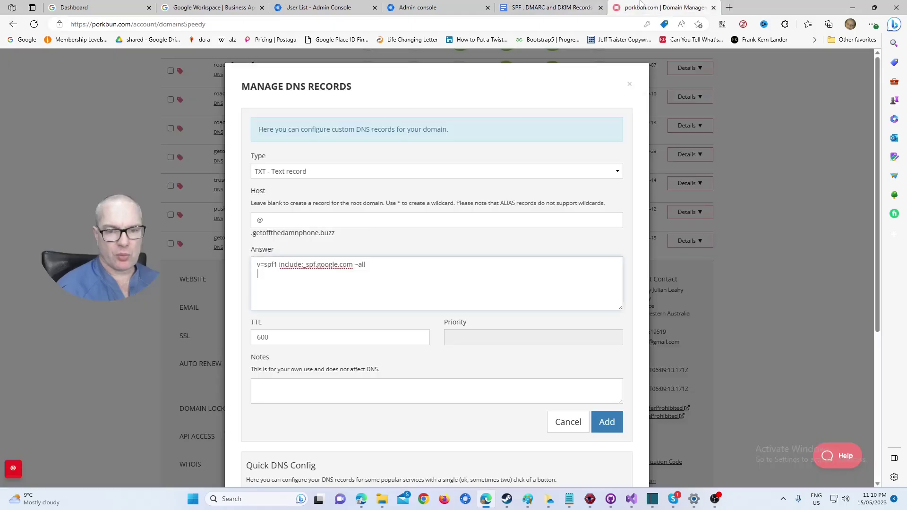
key(ctrl+shift+Tab)
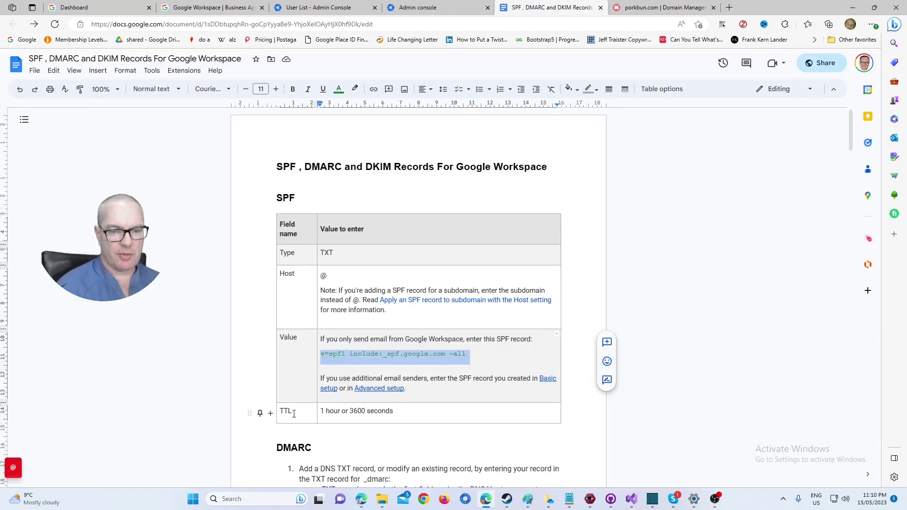
click(643, 7)
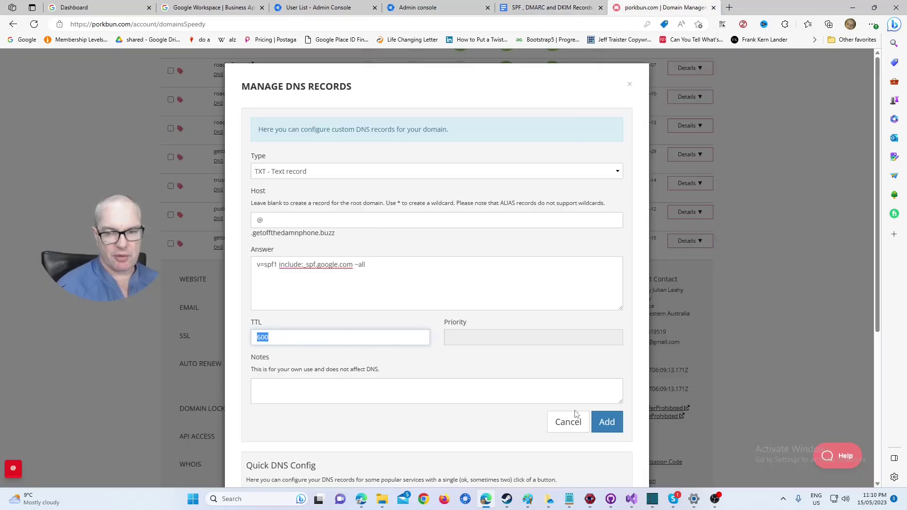
click(602, 422)
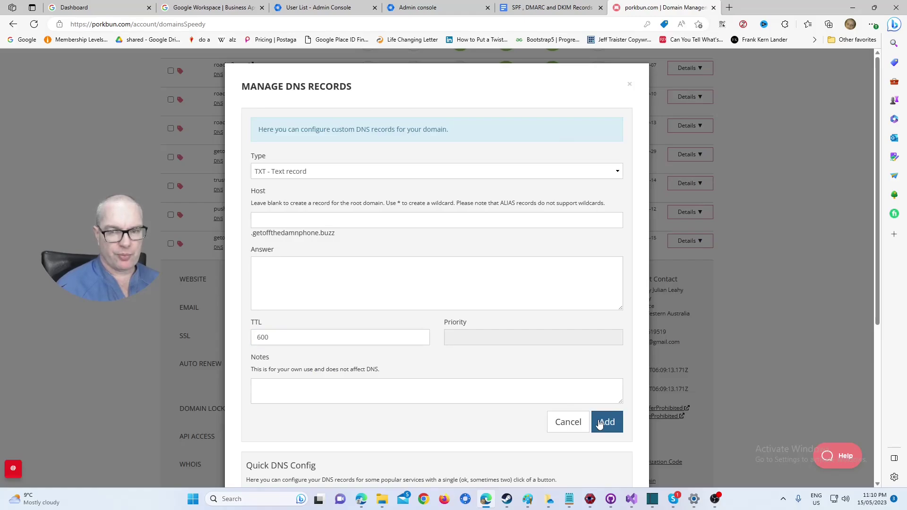
scroll(573, 325, down, 5)
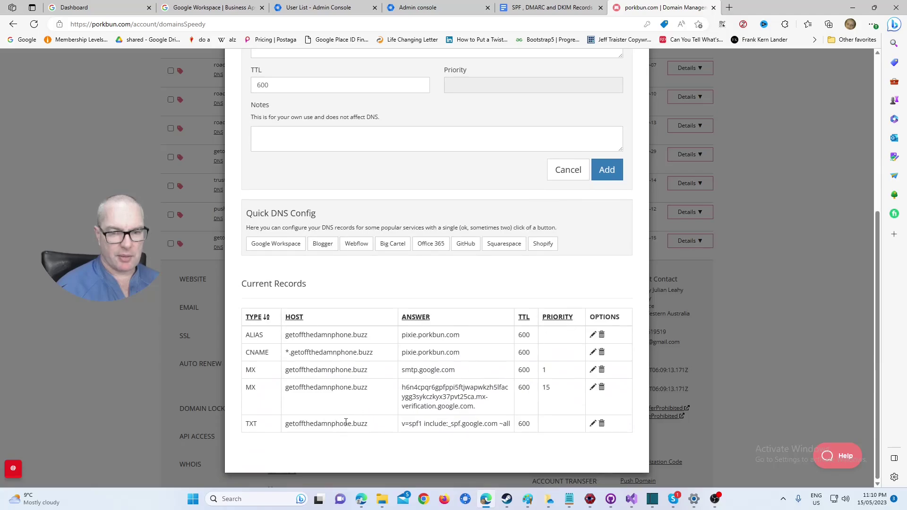
click(517, 6)
Copy _dmarc.yourdomain.com from the guide into Host and trim it down to just _dmarc.
scroll(389, 346, down, 2)
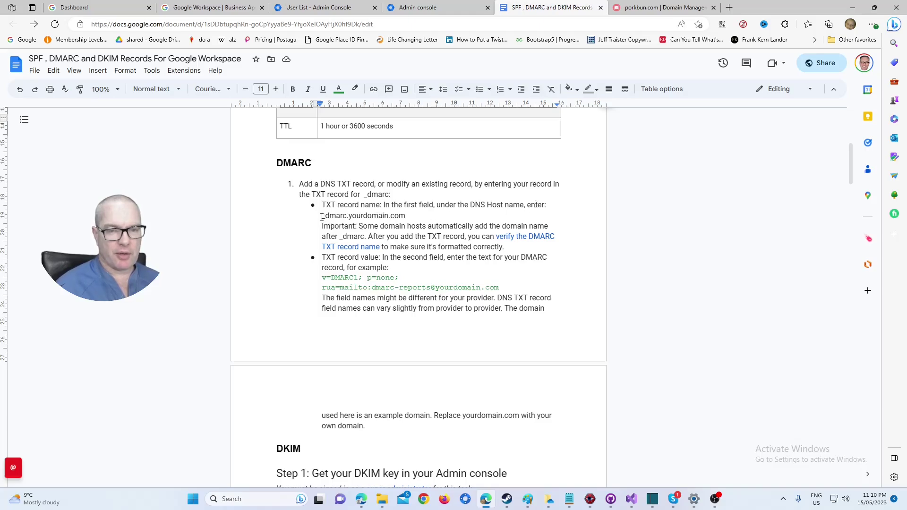
drag(322, 216, 408, 216)
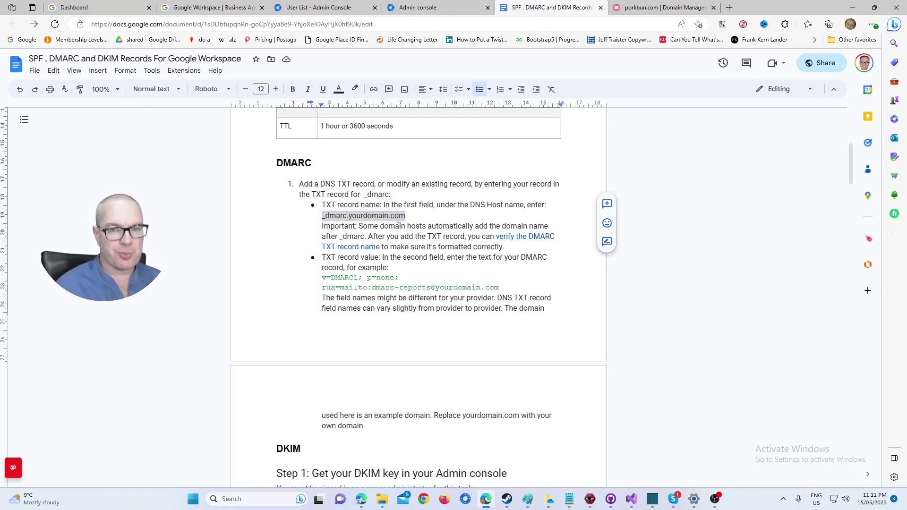
right_click(398, 218)
click(432, 244)
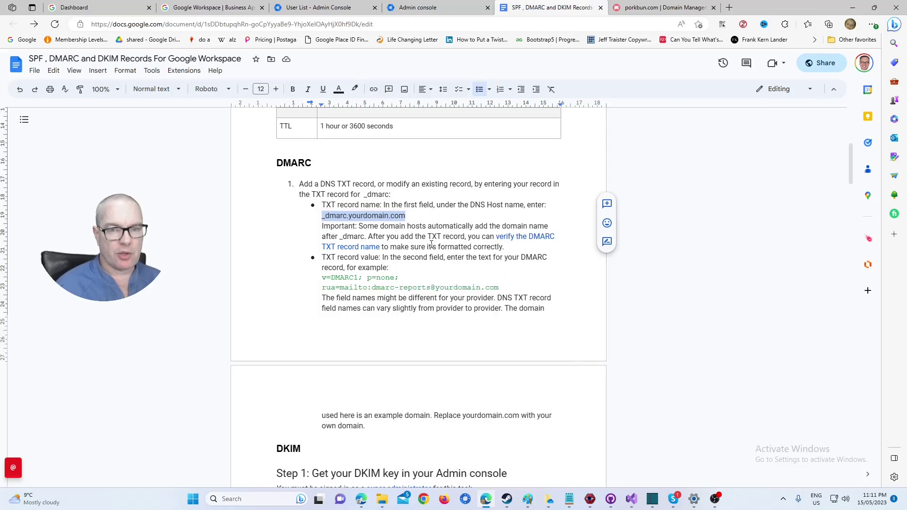
click(661, 7)
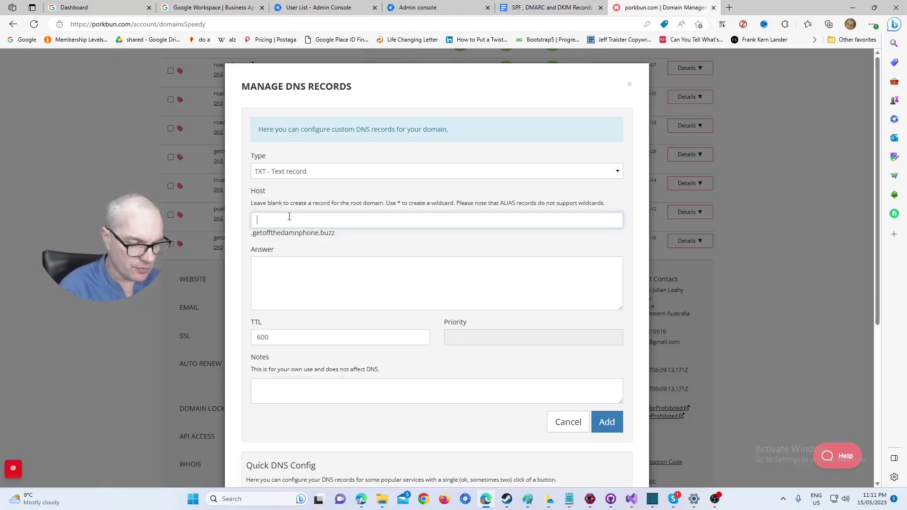
key(ctrl+v)
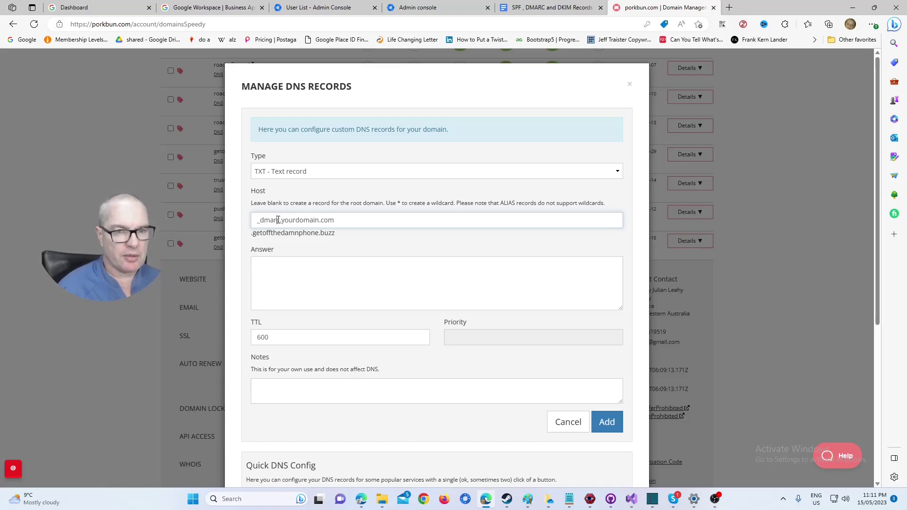
drag(278, 220, 389, 222)
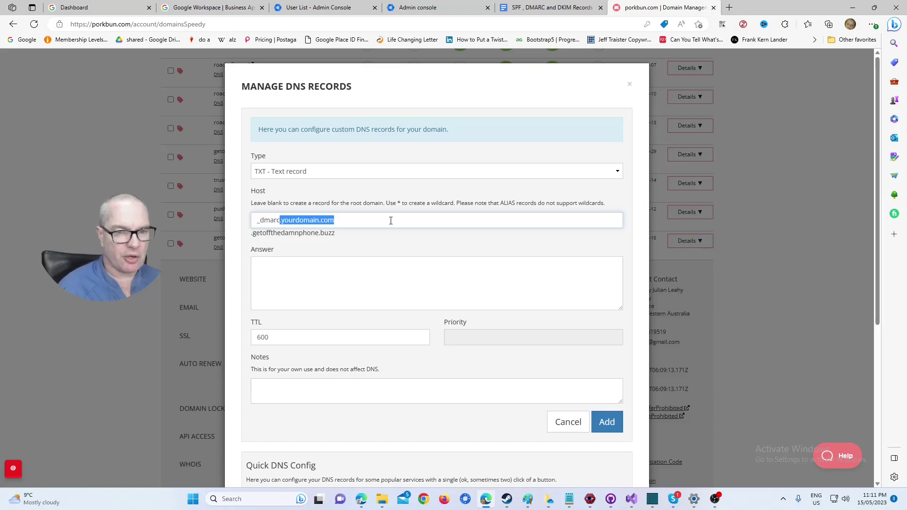
key(BackSpace)
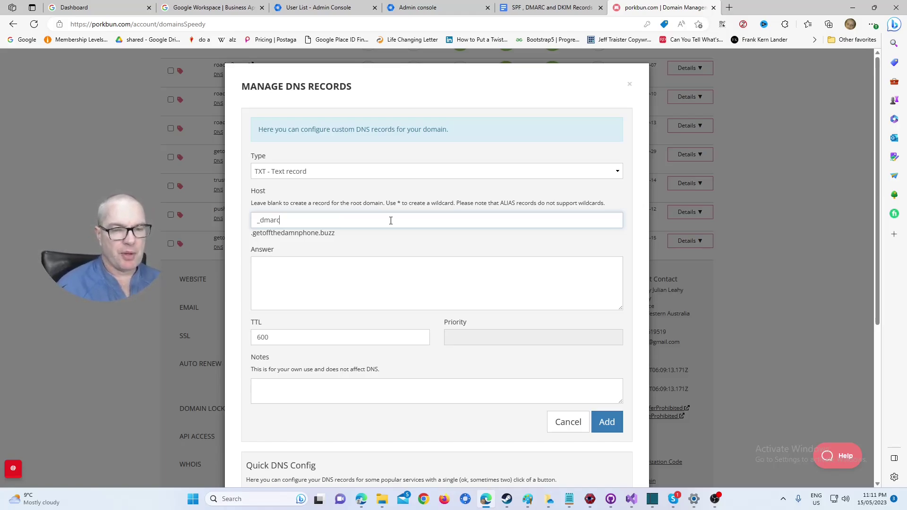
key(ctrl+shift+Tab)
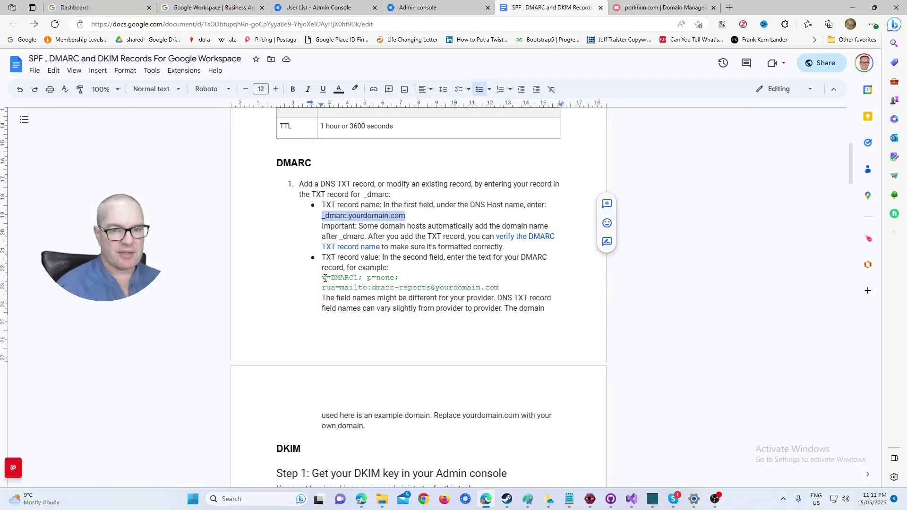
Paste the guide's example DMARC value, starting v=DMARC1; p=none, into the Answer field.
drag(324, 278, 499, 288)
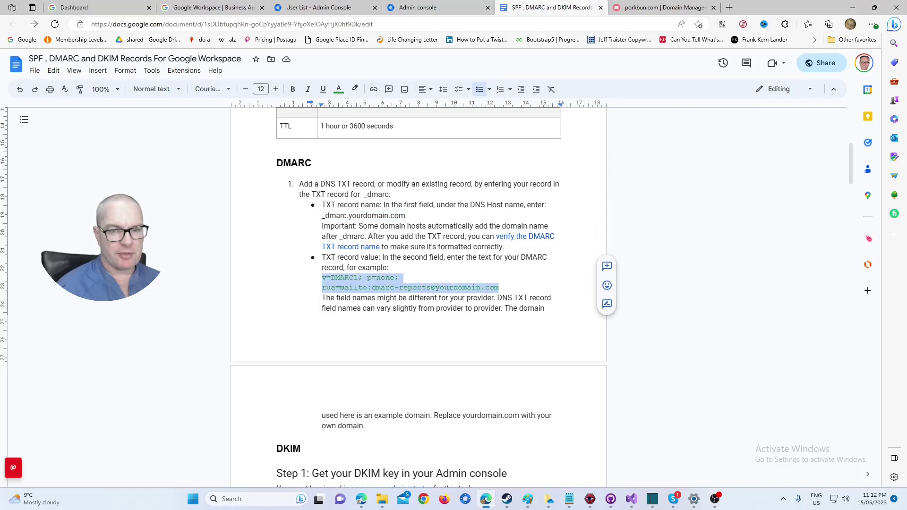
right_click(423, 290)
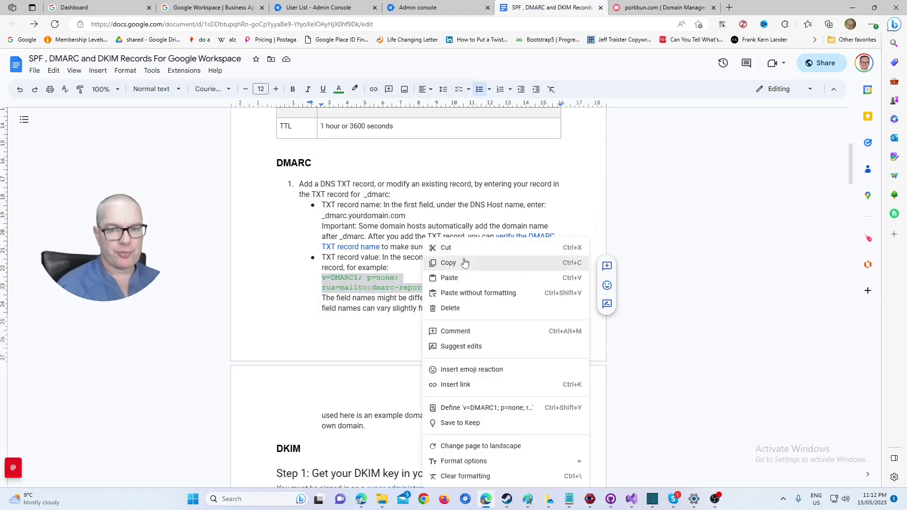
click(456, 261)
click(661, 8)
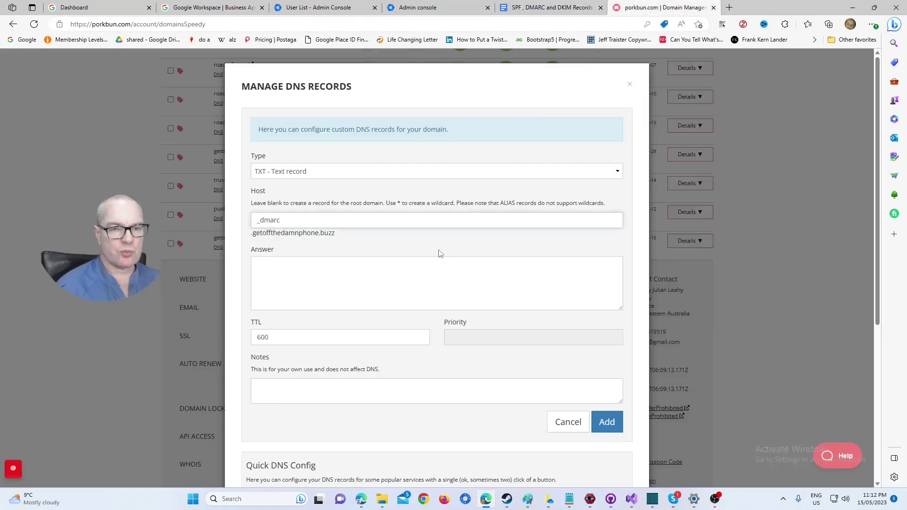
click(358, 275)
key(ctrl+v)
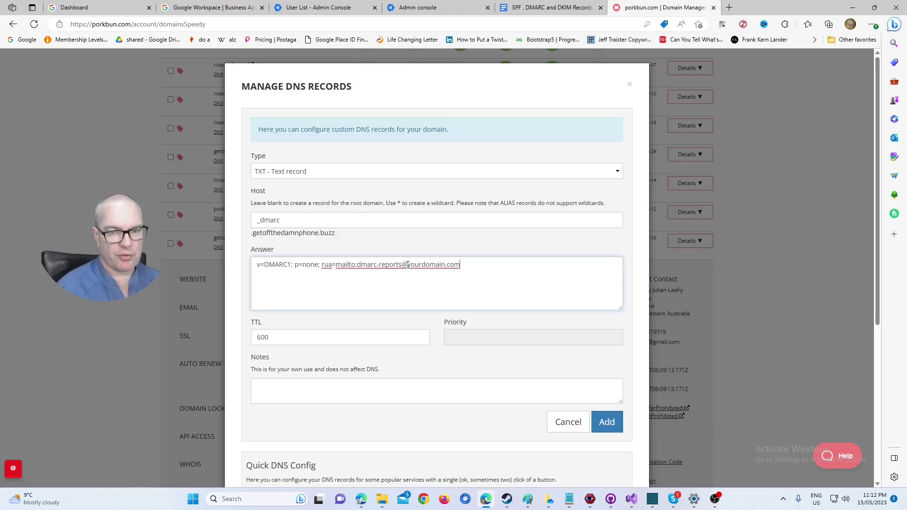
drag(407, 265, 463, 265)
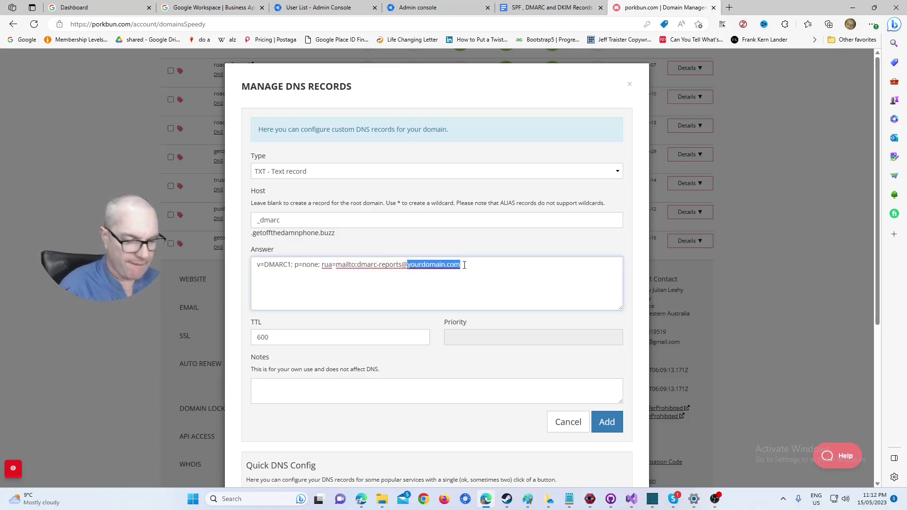
text(get)
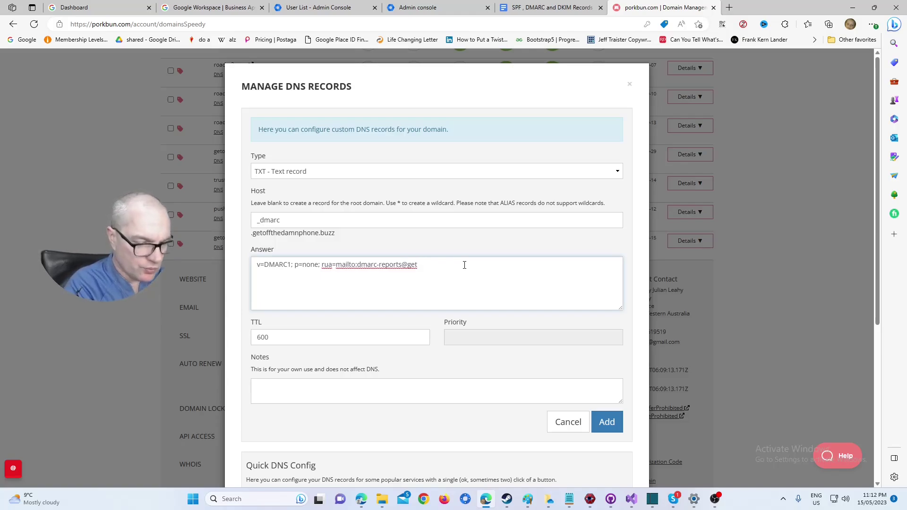
text(offthe)
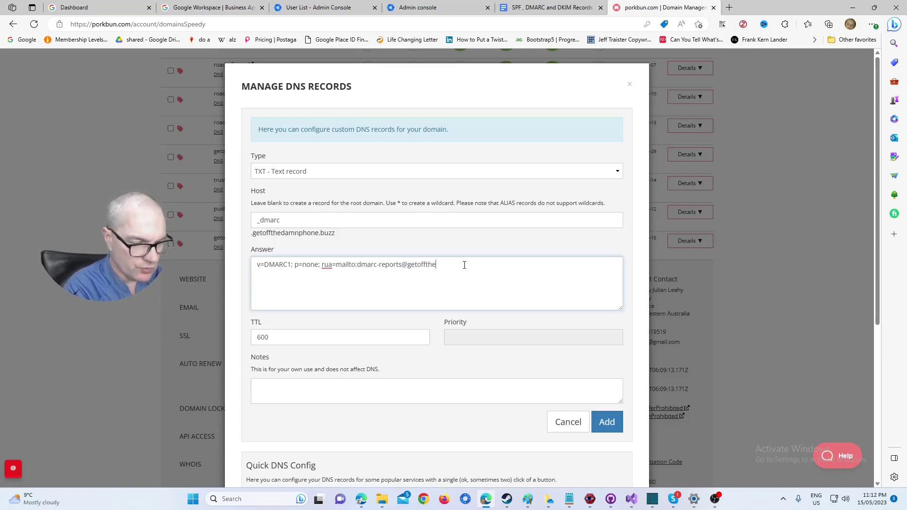
text(damn)
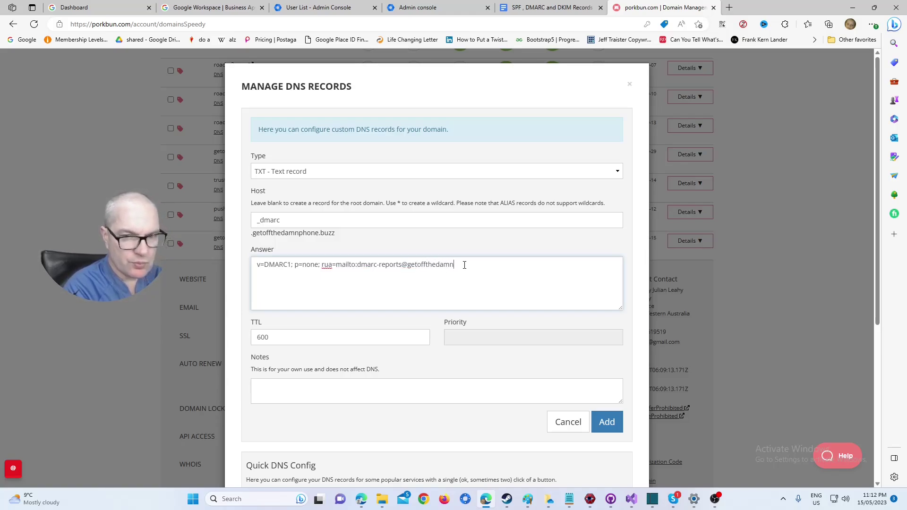
text(phon)
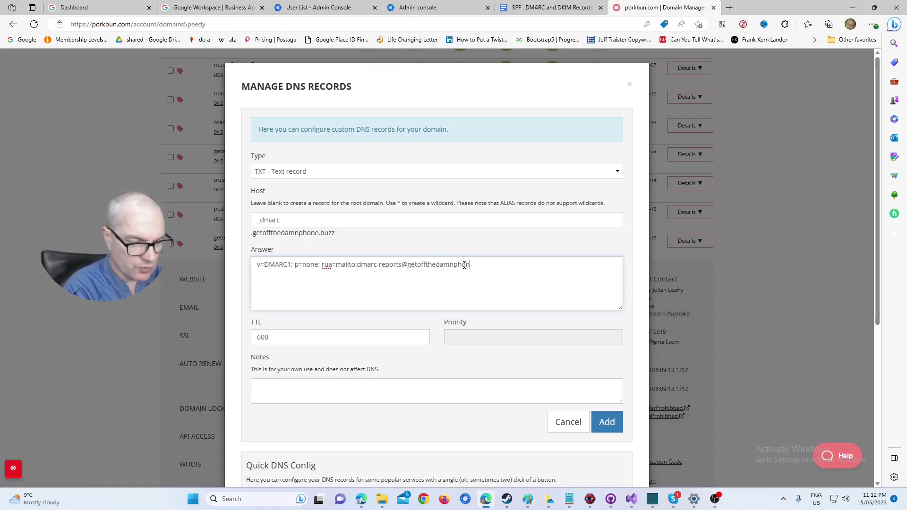
text(e.bu)
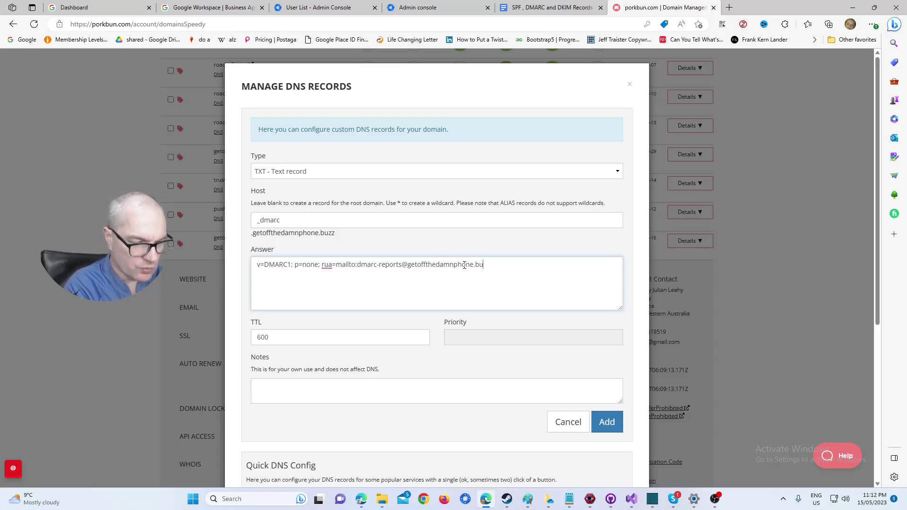
text(zz)
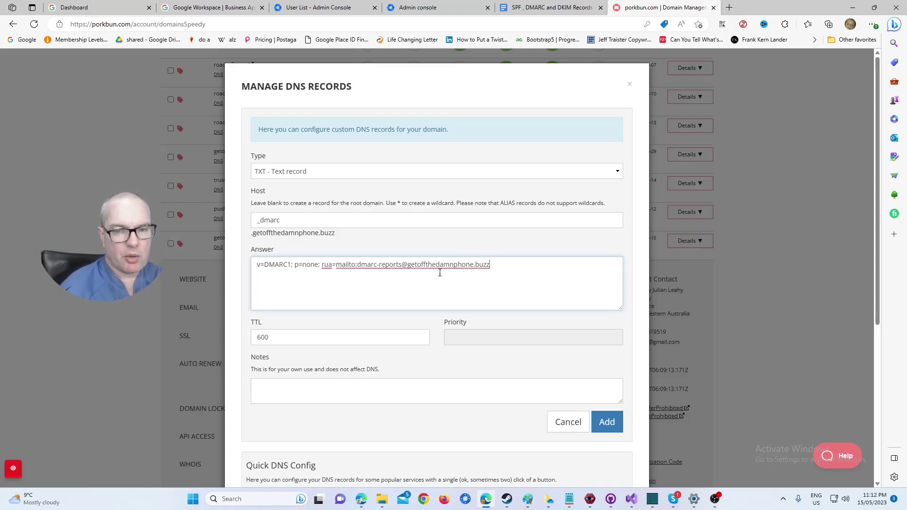
drag(401, 265, 380, 265)
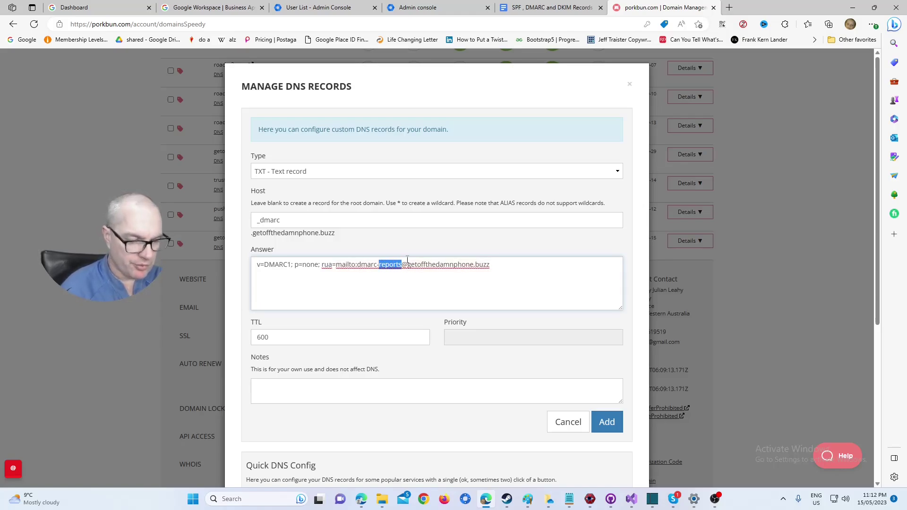
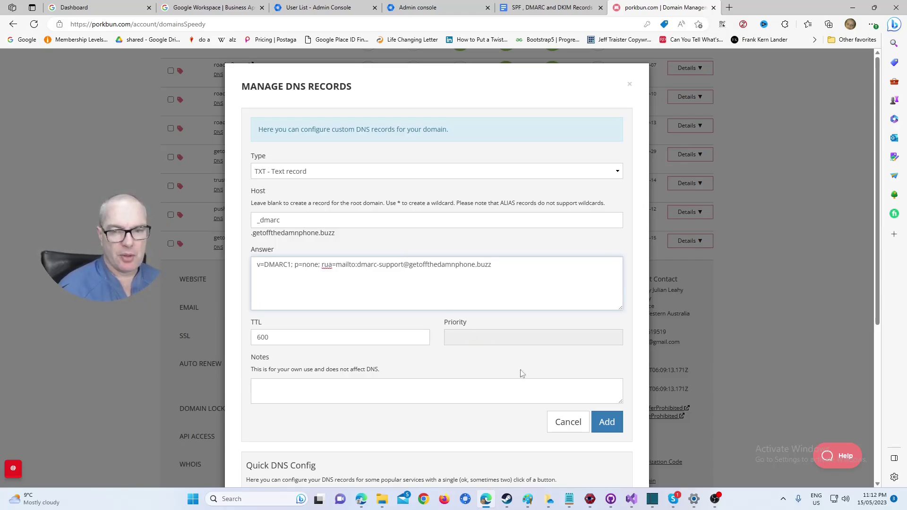
click(548, 6)
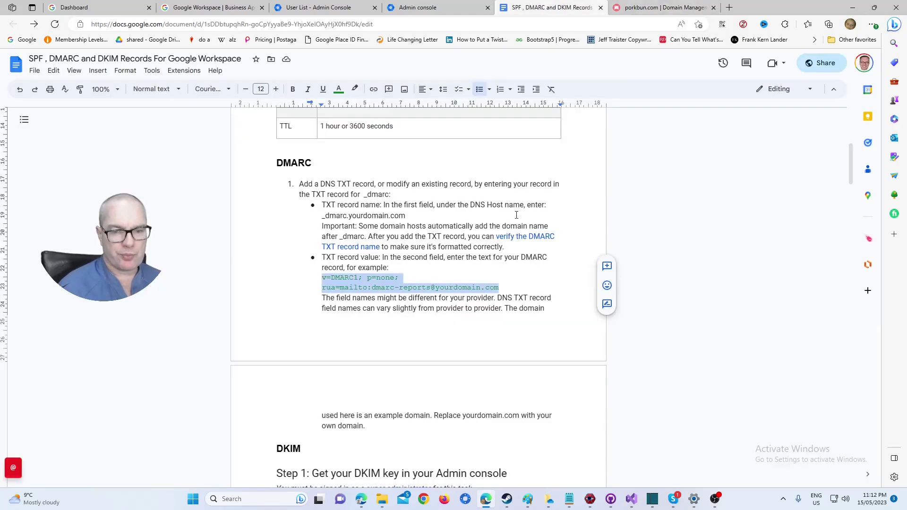
click(662, 7)
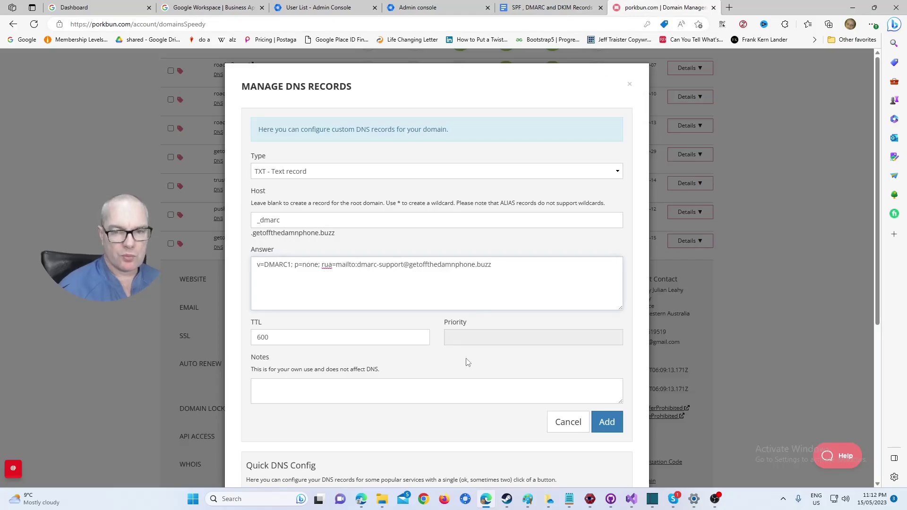
click(610, 423)
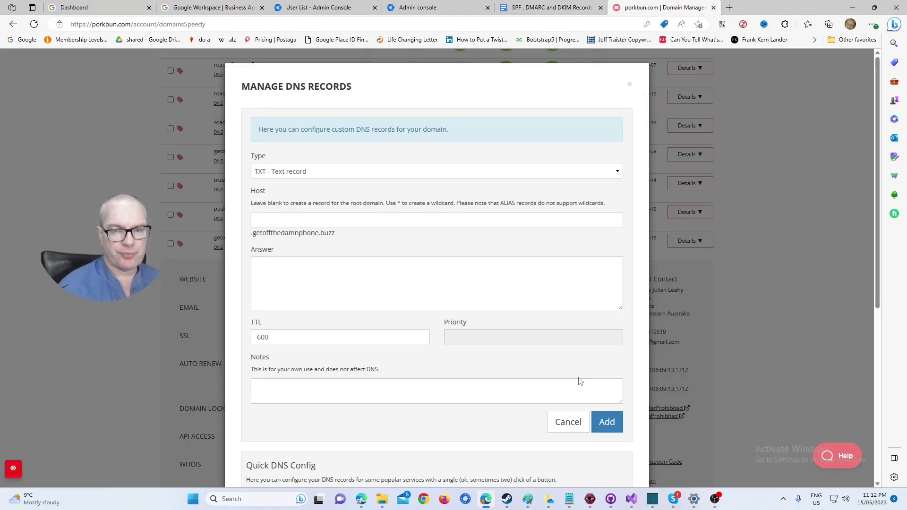
scroll(580, 380, down, 6)
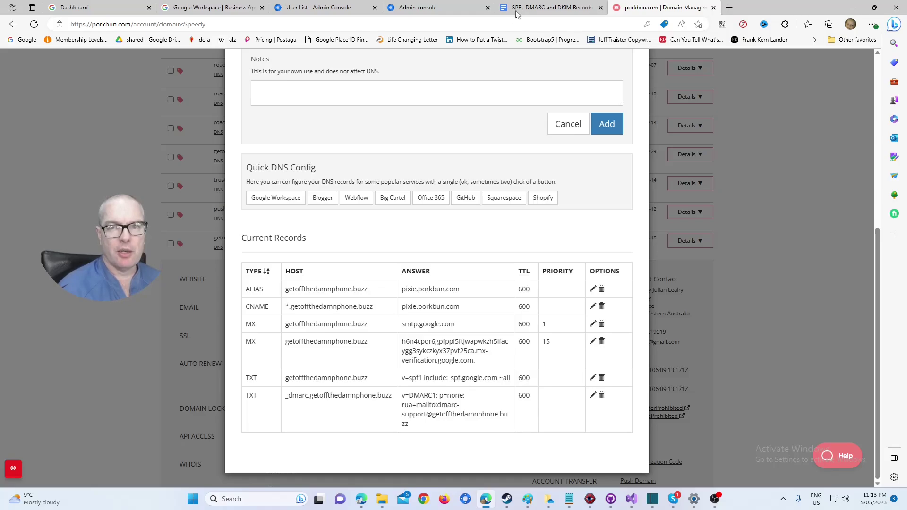
click(548, 7)
scroll(502, 295, up, 6)
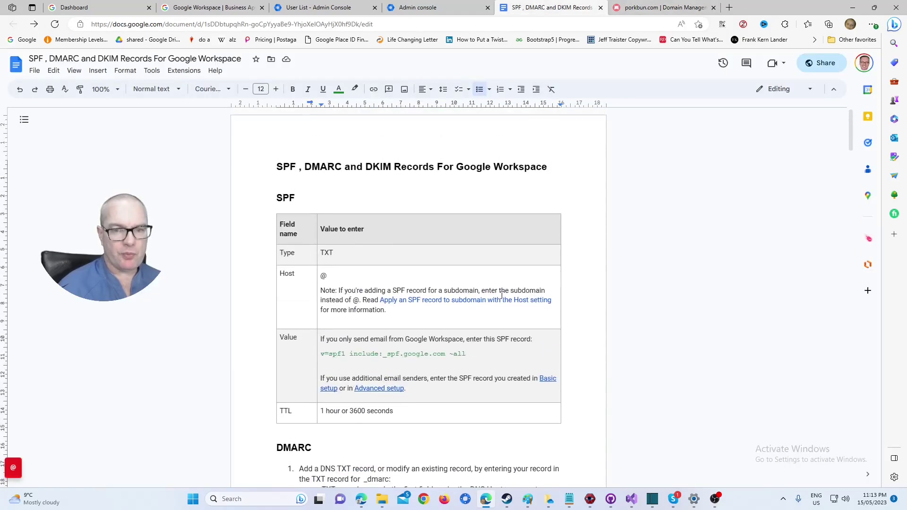
Follow the guide's 'verify the DMARC TXT record name' link and open Admin Toolbox Dig from that help page.
scroll(502, 295, down, 6)
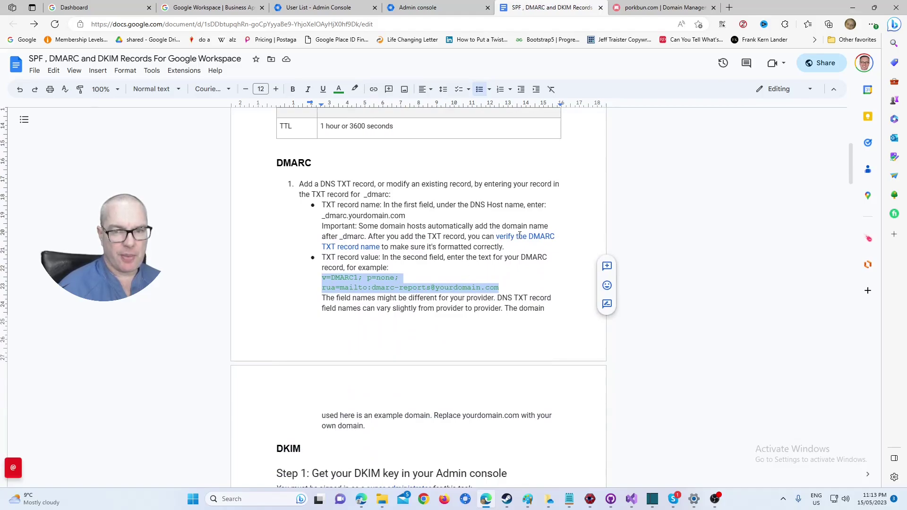
click(519, 235)
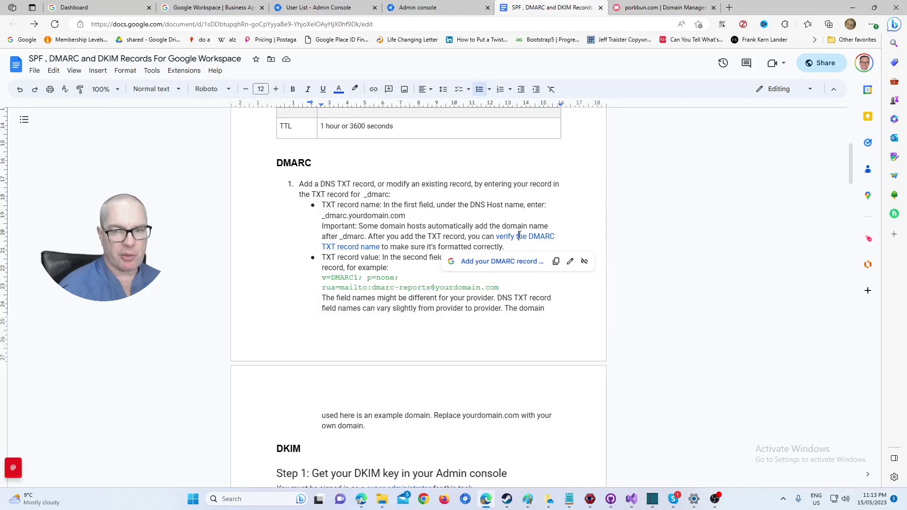
double_click(519, 235)
double_click(509, 237)
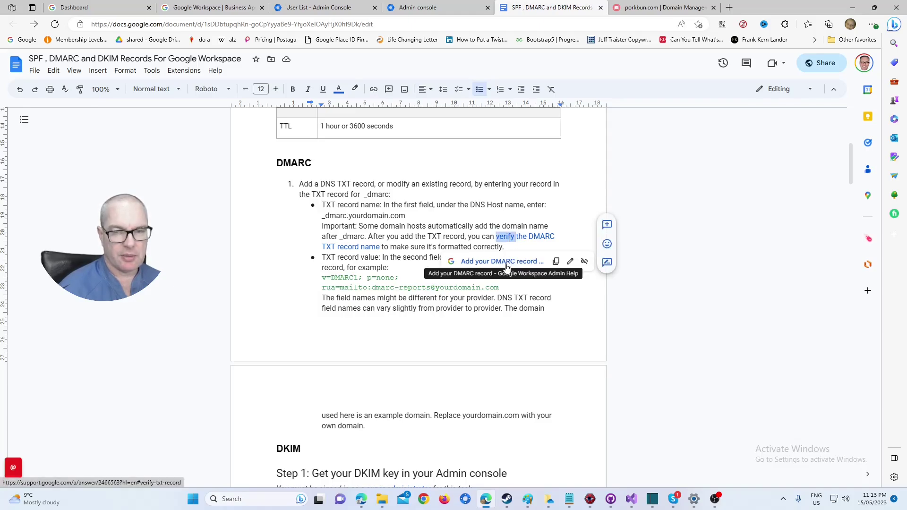
click(505, 261)
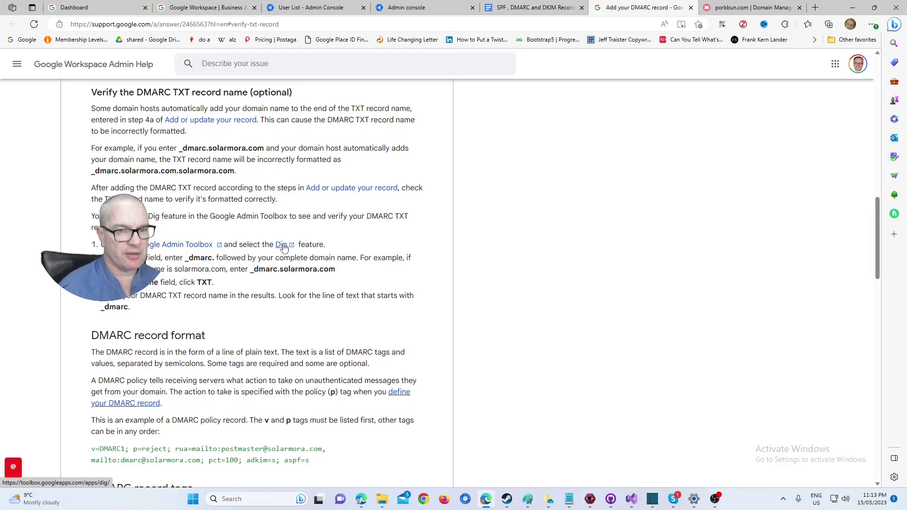
click(282, 246)
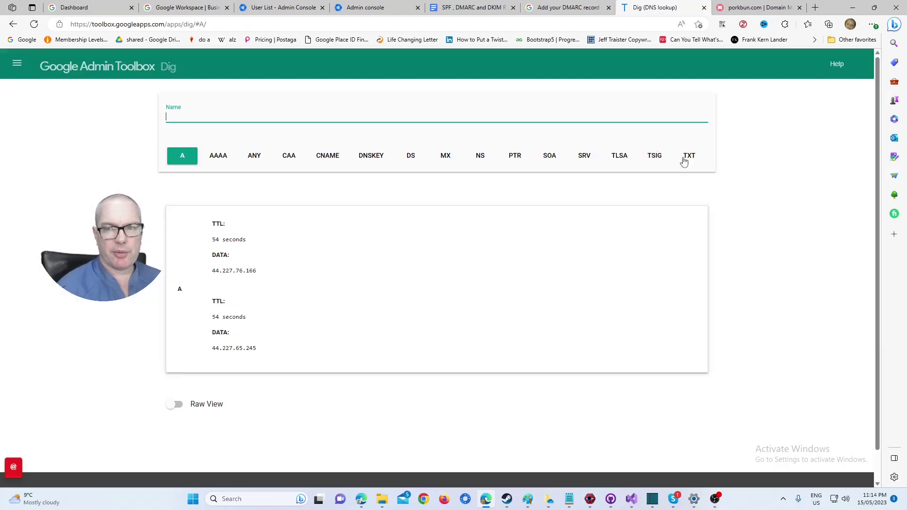
Set the Dig record type to TXT and enter getoffthedamnphone.buzz as the lookup name.
click(687, 160)
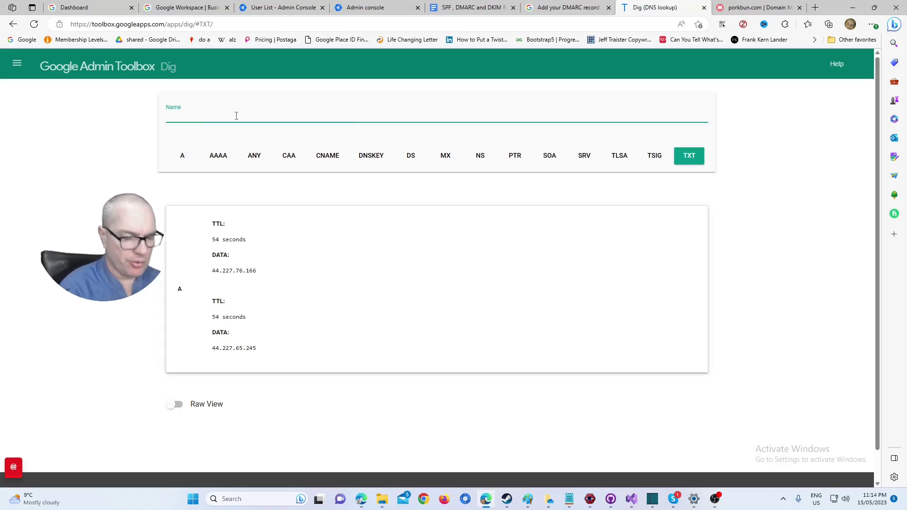
text(get)
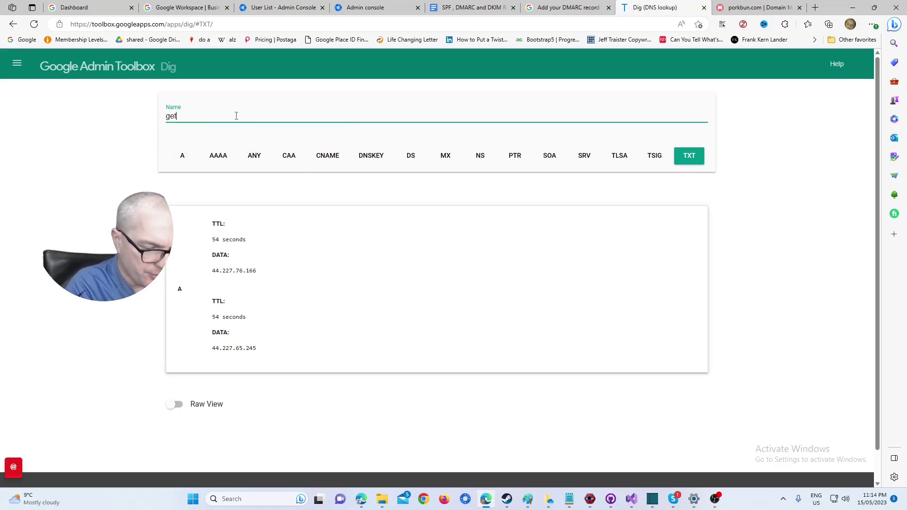
text(offthedam)
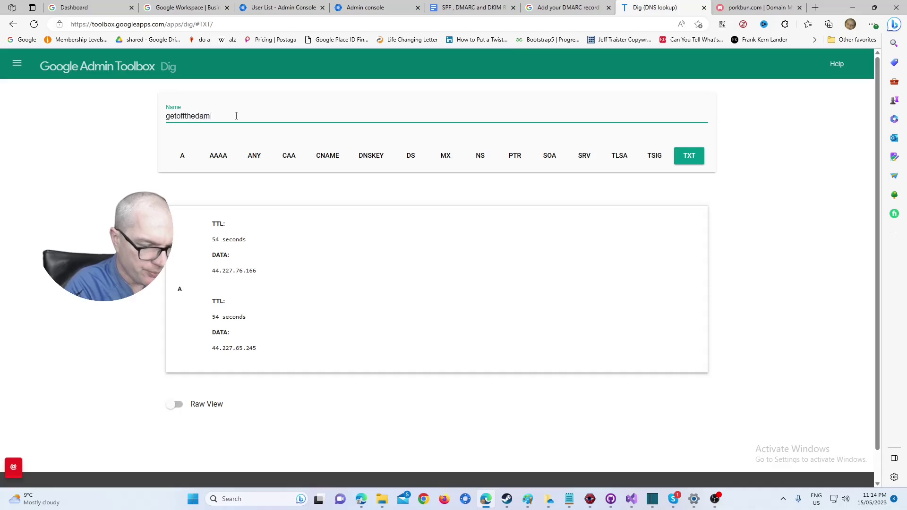
text(nphone.)
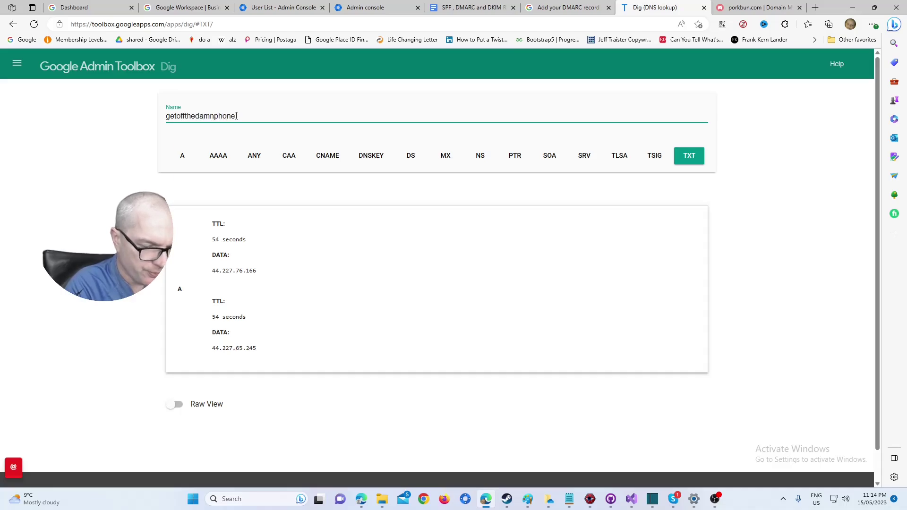
text(buzz)
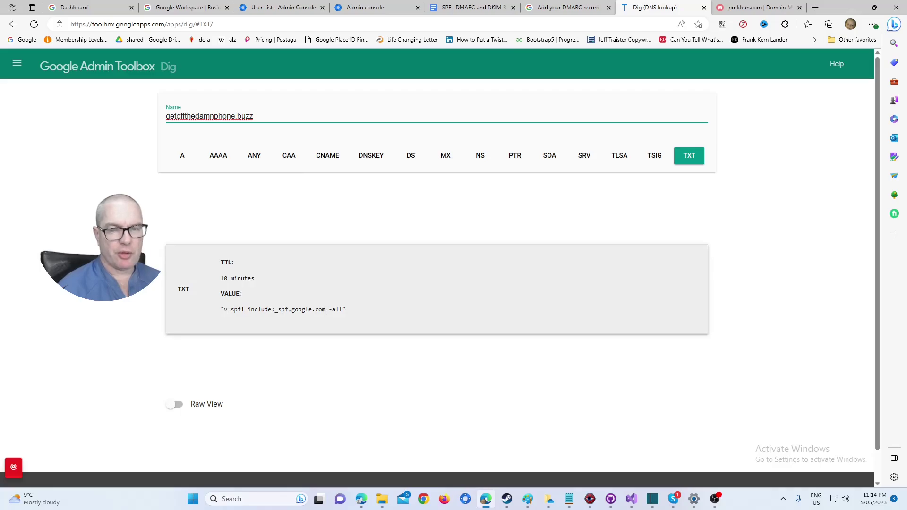
Copy the '_dmarc.' prefix from step 2 of the DMARC help article, then return to Dig.
key(ctrl+shift+Tab)
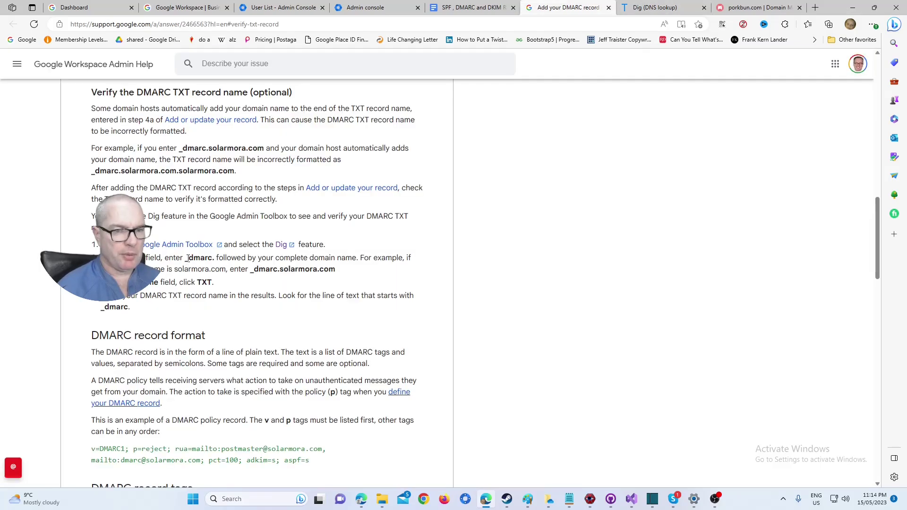
drag(185, 258, 213, 258)
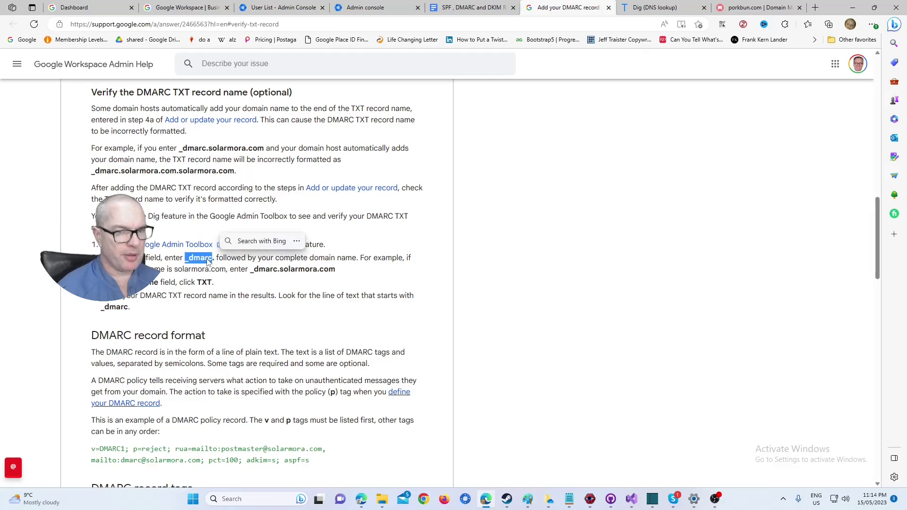
right_click(208, 262)
click(227, 265)
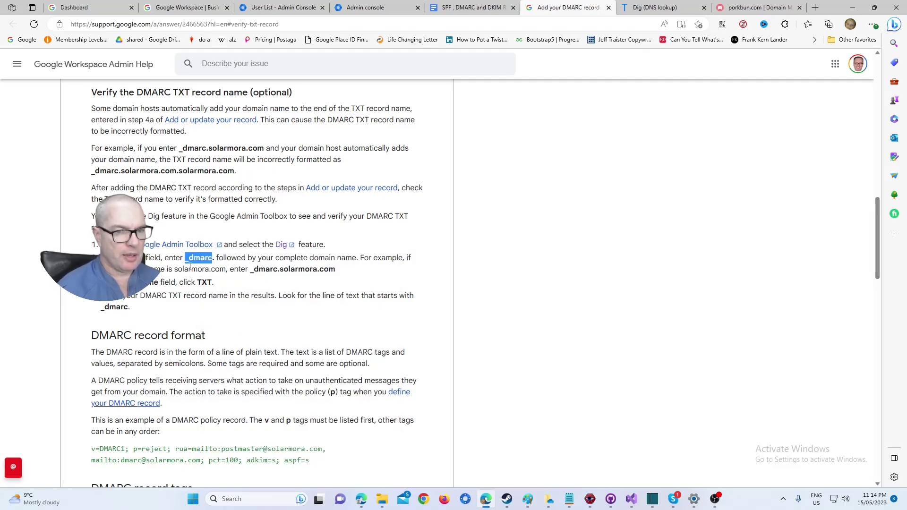
click(188, 268)
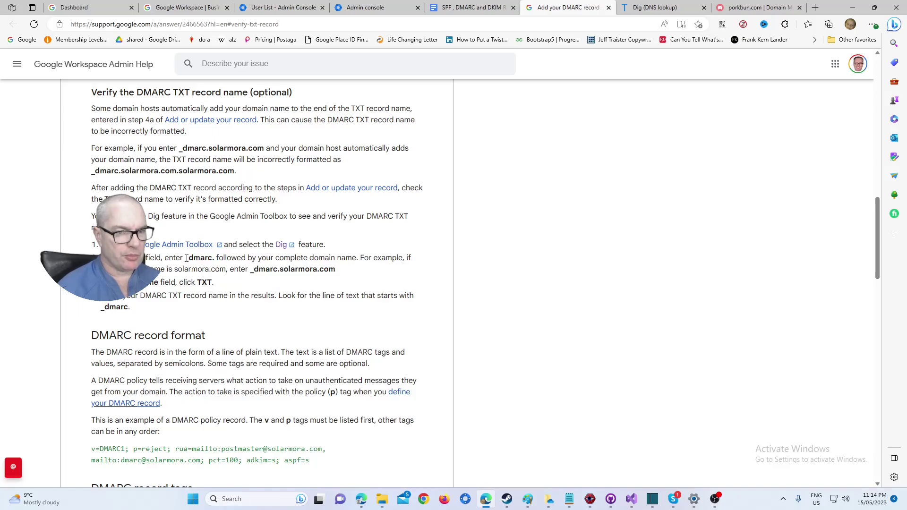
drag(186, 258, 216, 260)
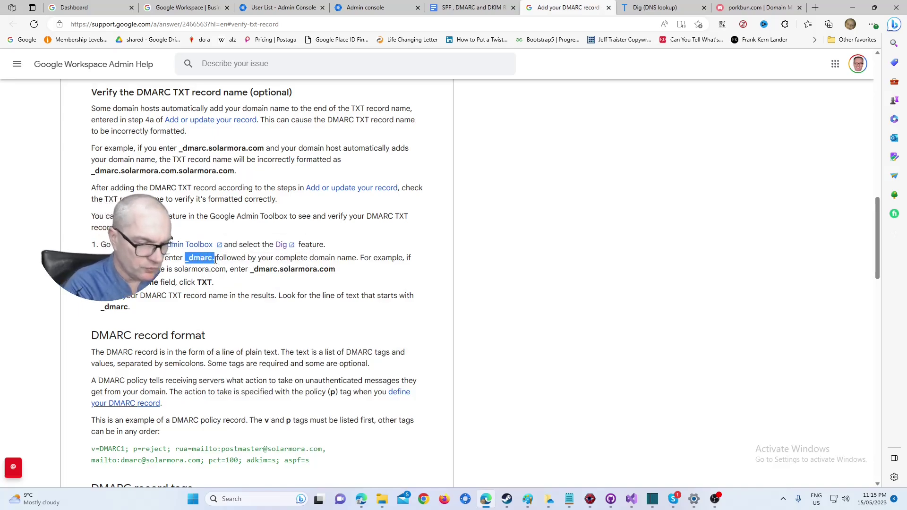
click(656, 7)
Paste '_dmarc.' before getoffthedamnphone.buzz in the Name field to look up its DMARC record.
click(166, 115)
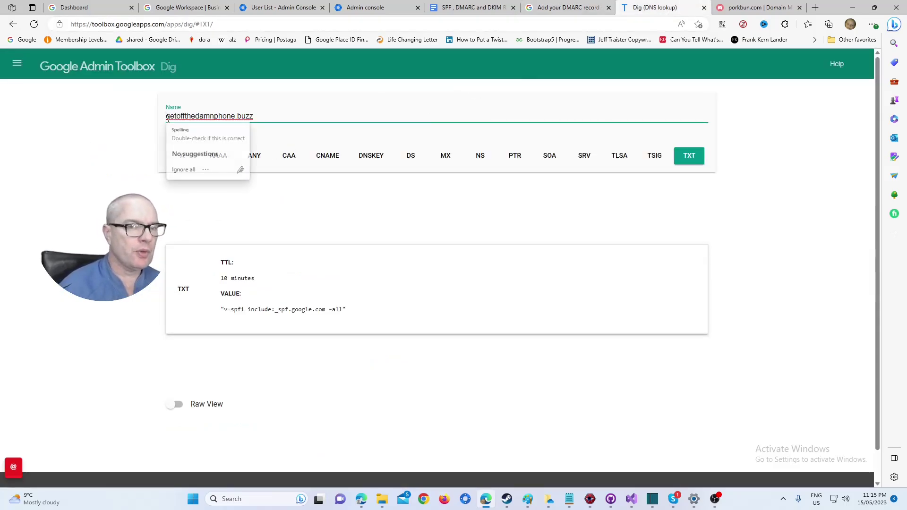
key(ctrl+v)
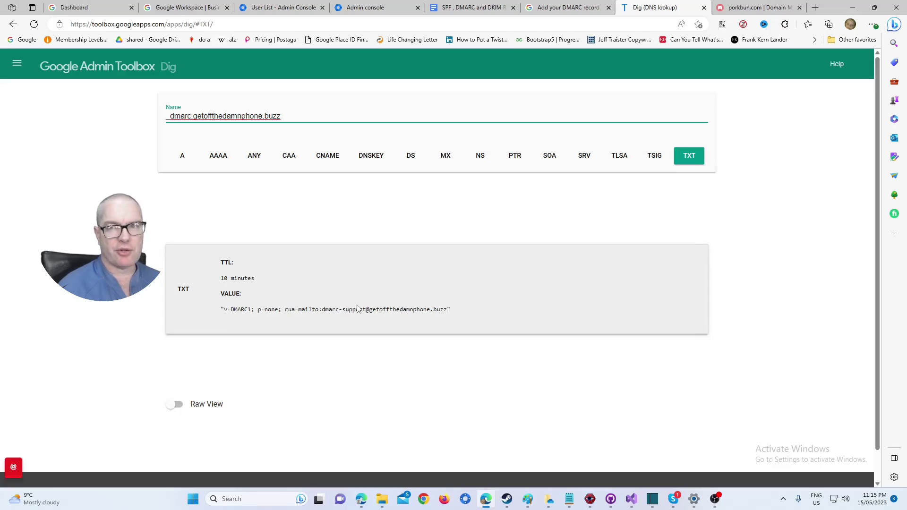
In the guide's DKIM section, open the linked 'Sign in to your Admin console' help article.
click(500, 6)
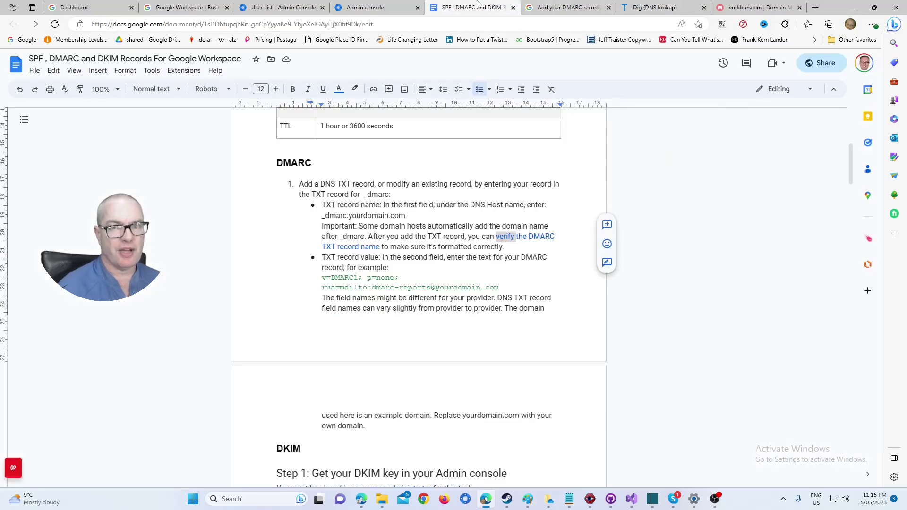
scroll(510, 239, down, 5)
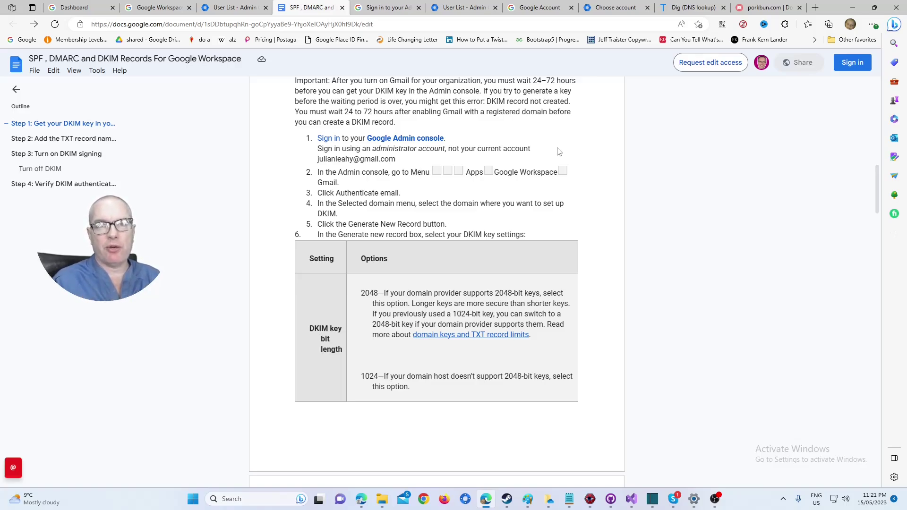
click(397, 138)
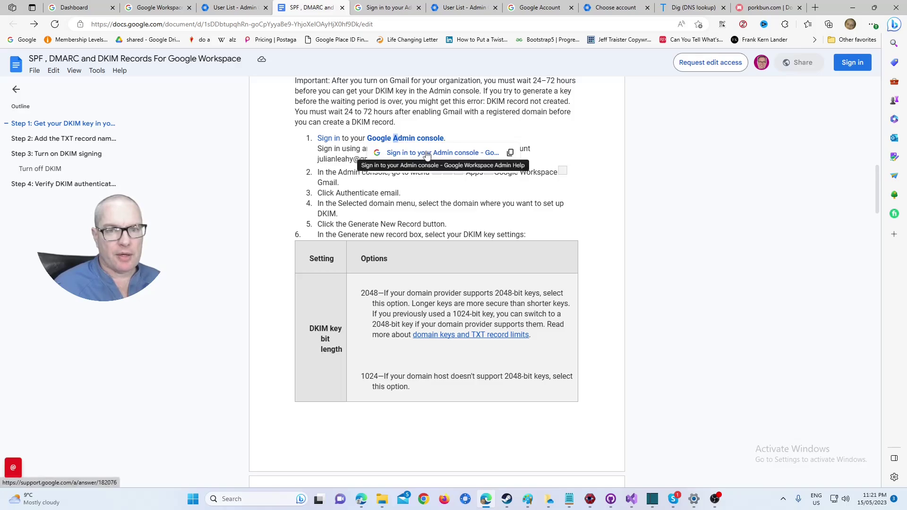
click(427, 153)
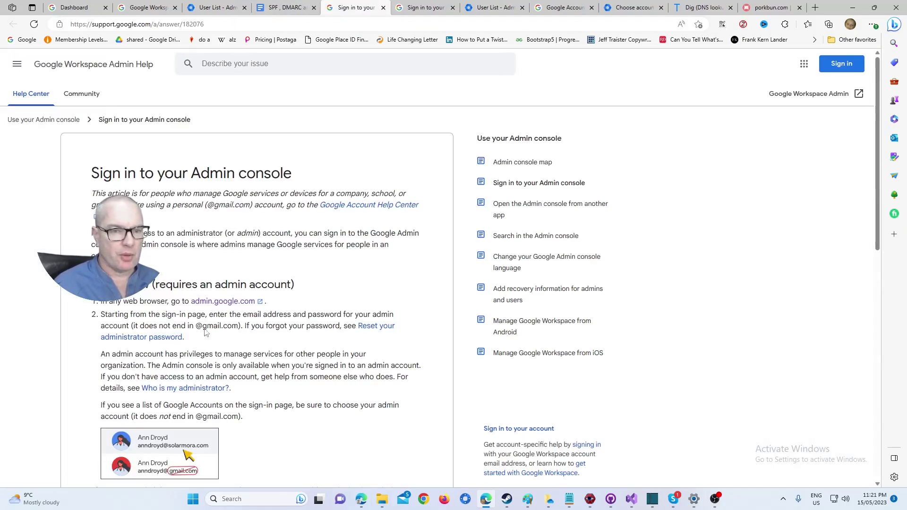
Sign in to admin.google.com with the getoffthedamnphone.buzz admin account.
click(211, 301)
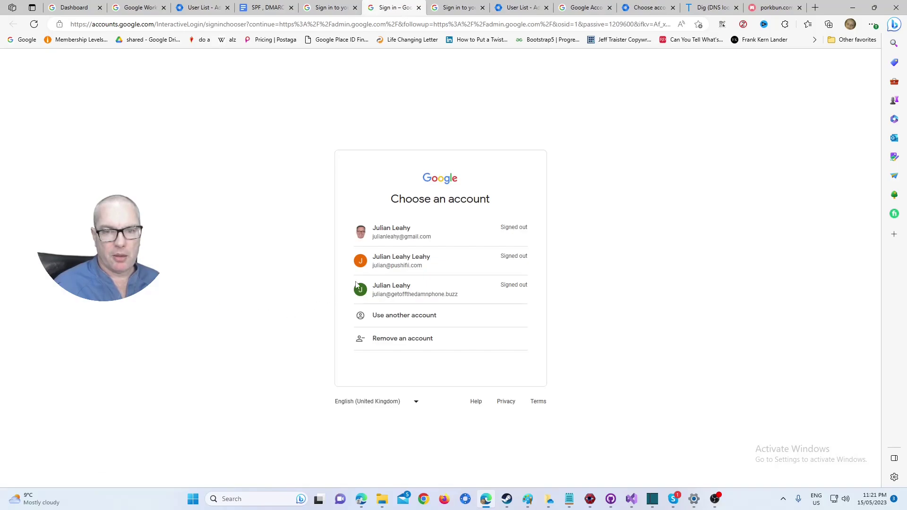
click(428, 298)
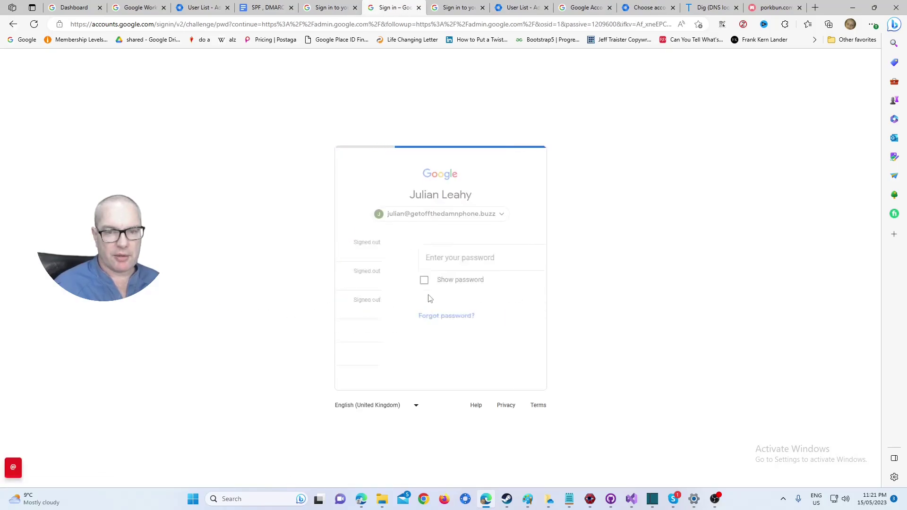
click(514, 321)
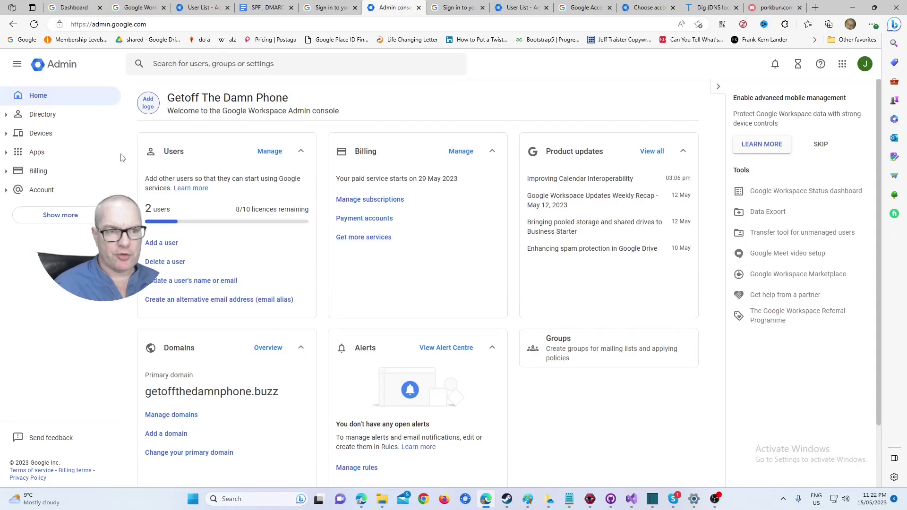
Navigate to Apps > Google Workspace > Gmail and open the Authenticate email settings.
click(43, 154)
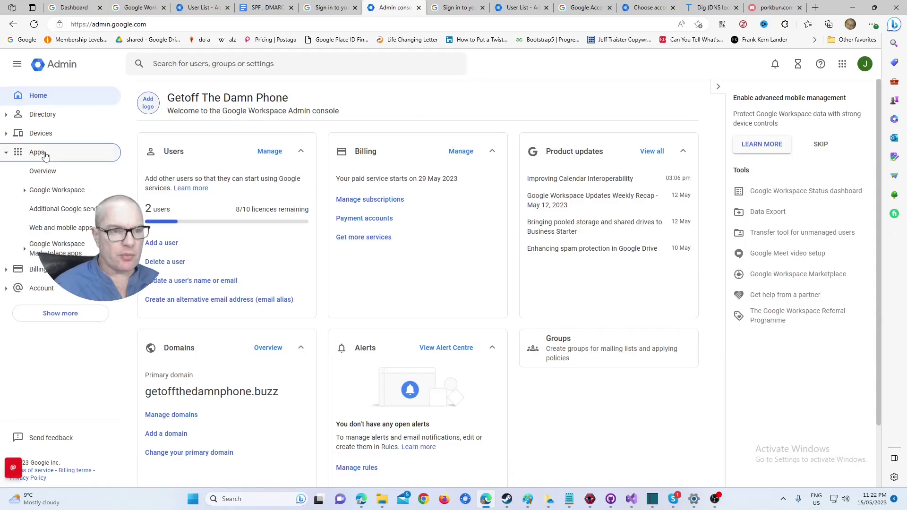
click(68, 191)
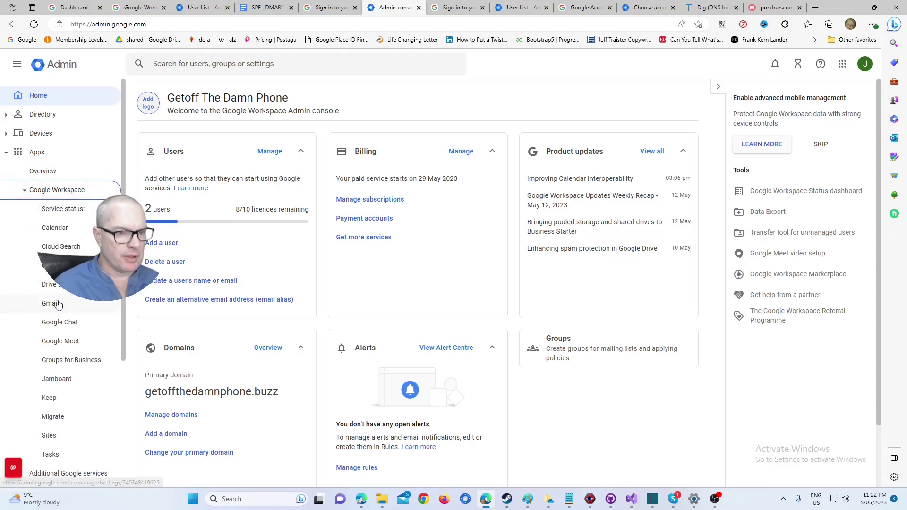
click(58, 305)
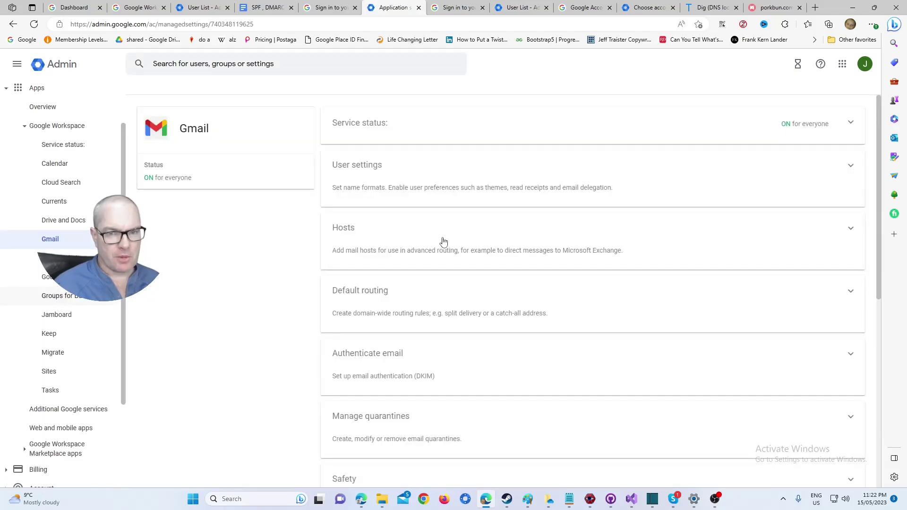
scroll(447, 242, down, 3)
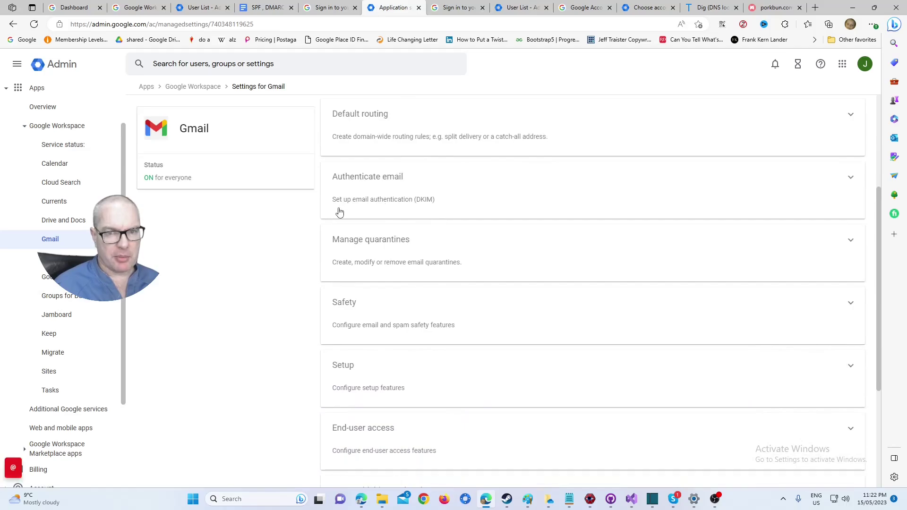
double_click(422, 199)
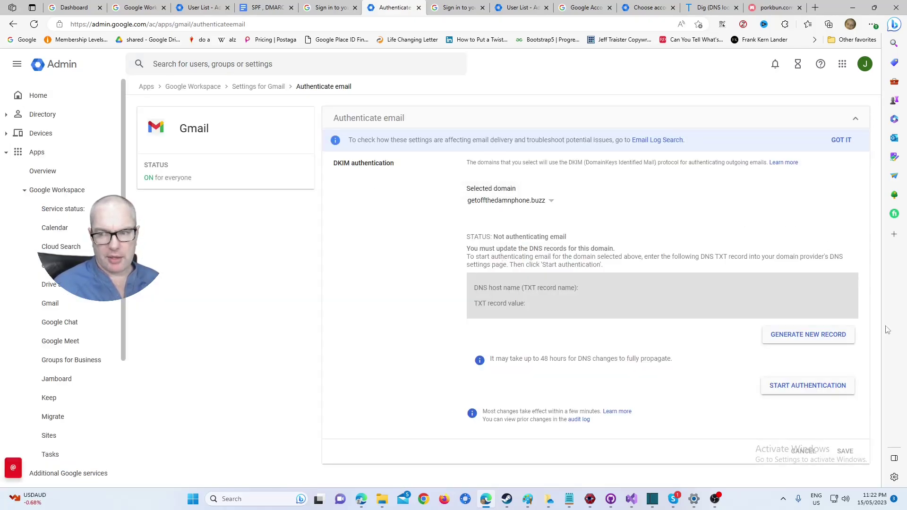
Generate a new 2048-bit DKIM record with the 'google' selector prefix.
click(819, 334)
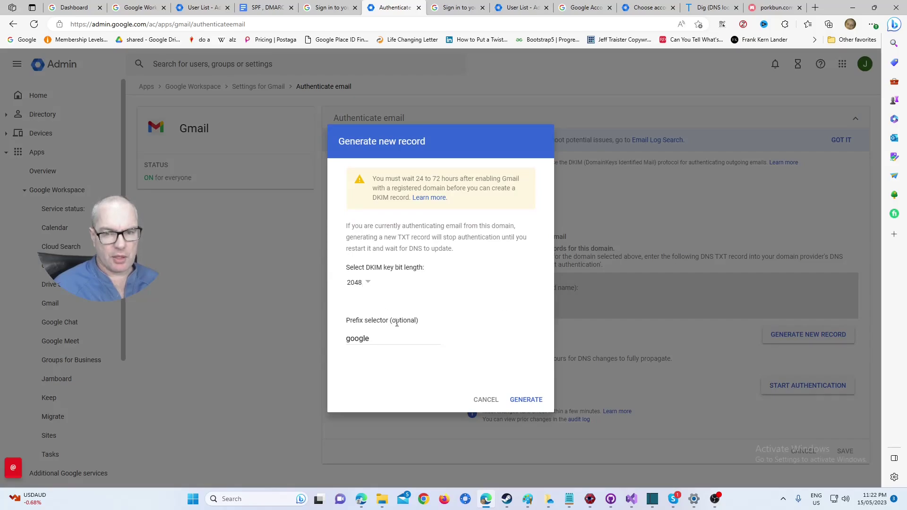
click(526, 400)
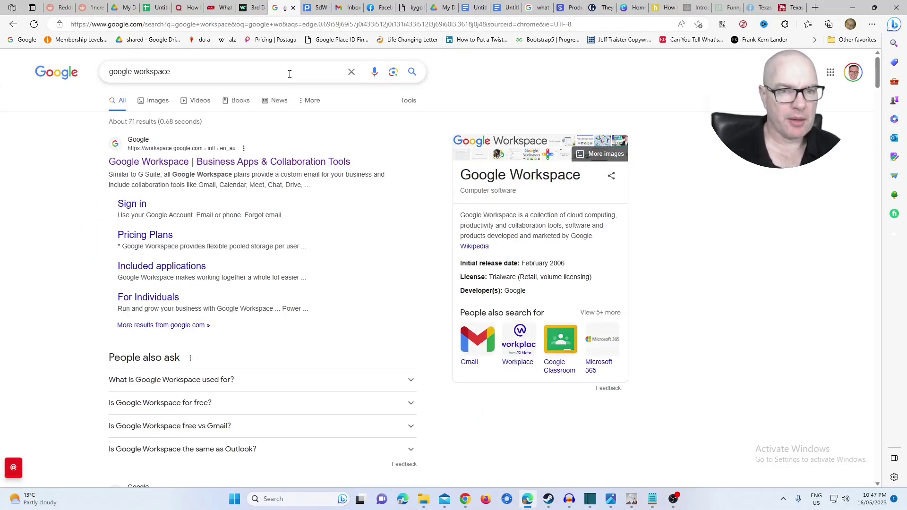
Reach the Admin console from the Google Workspace site and sign in with the Workspace admin account.
click(223, 164)
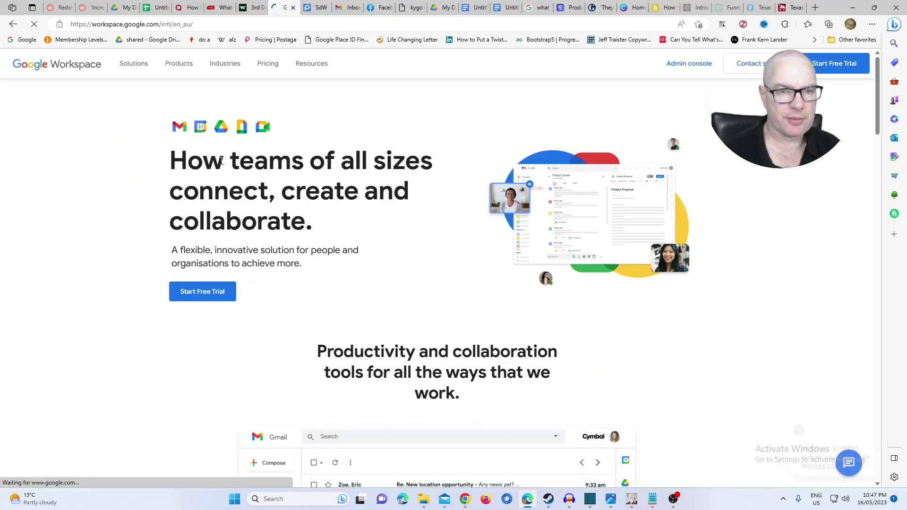
click(689, 63)
click(457, 241)
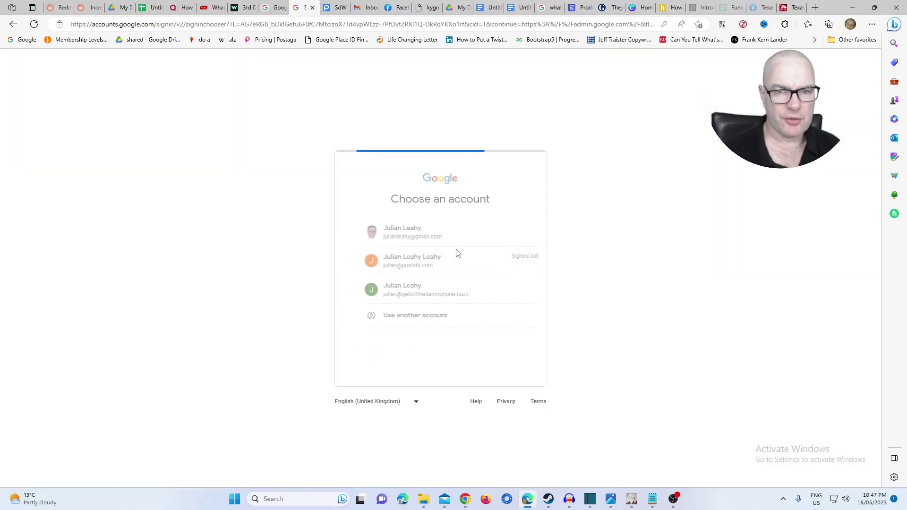
click(441, 290)
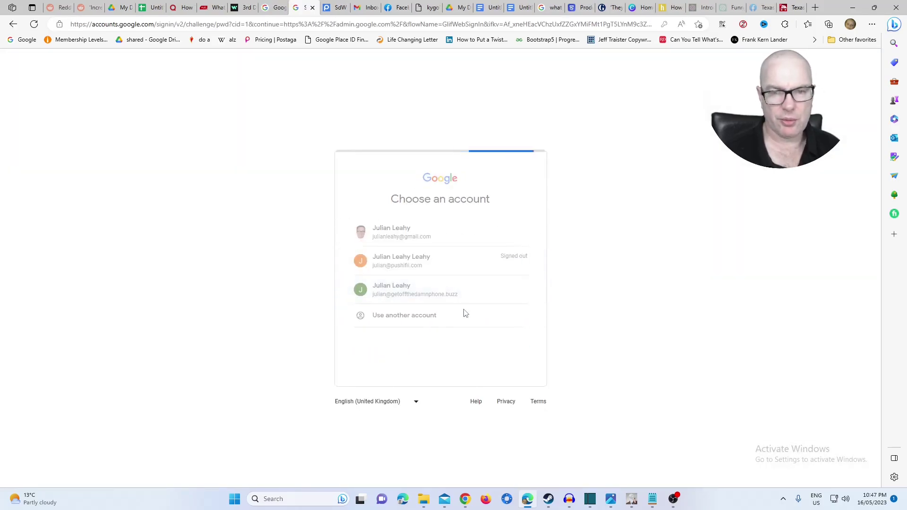
click(495, 361)
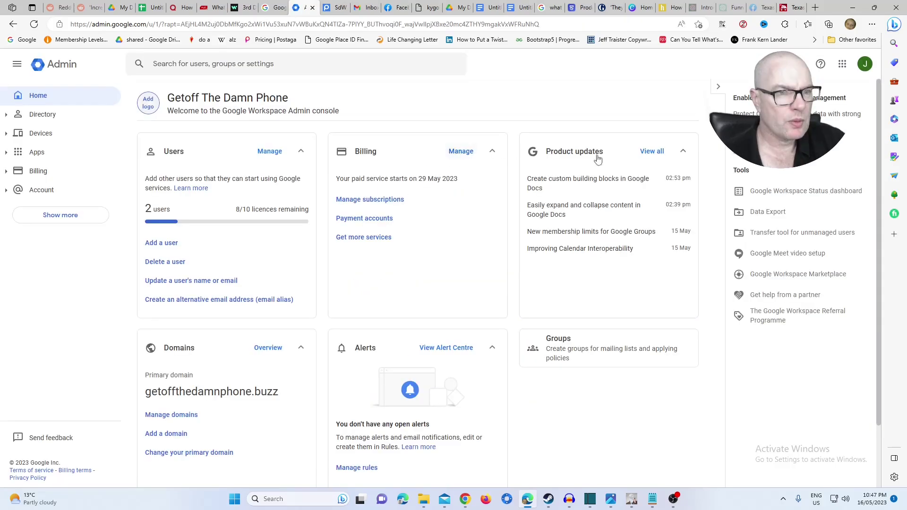
Open Apps > Gmail > Authenticate email and generate a new 2048-bit DKIM record.
click(67, 155)
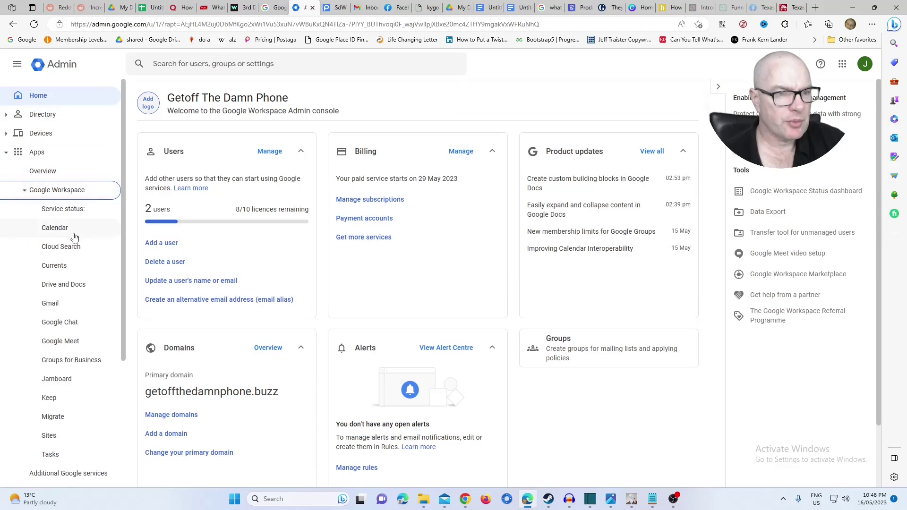
click(68, 302)
click(422, 303)
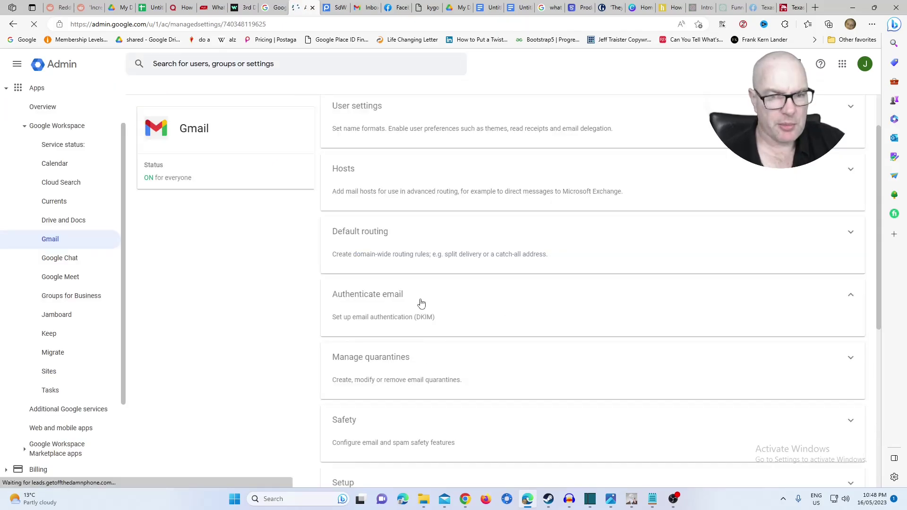
click(805, 335)
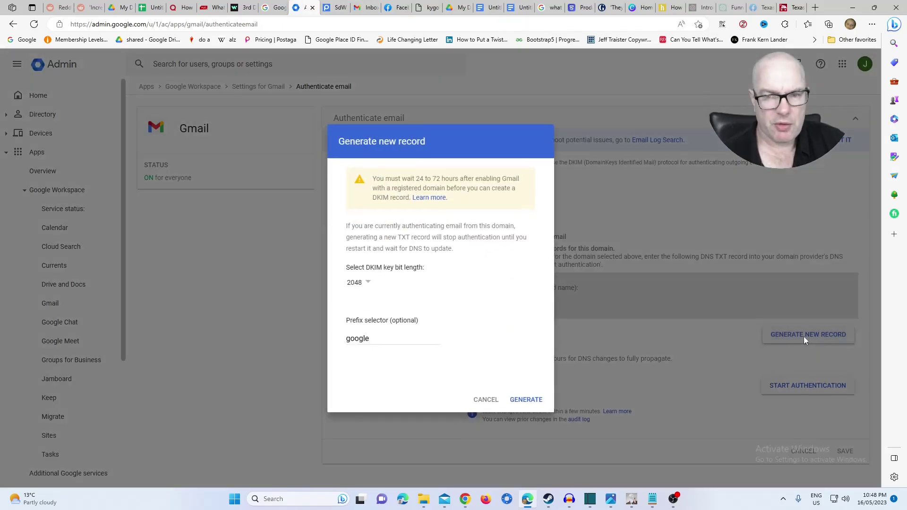
click(534, 408)
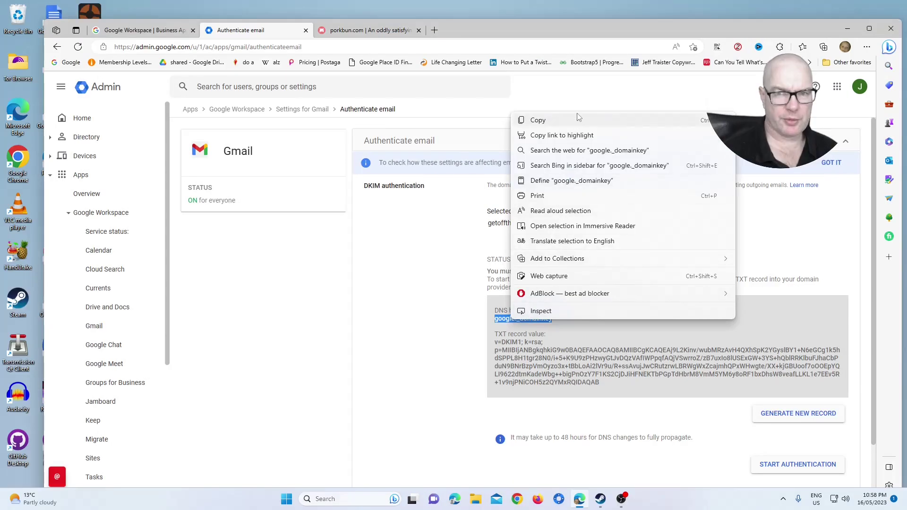
Copy the DKIM host google._domainkey and open Porkbun's Domain Management page.
click(579, 119)
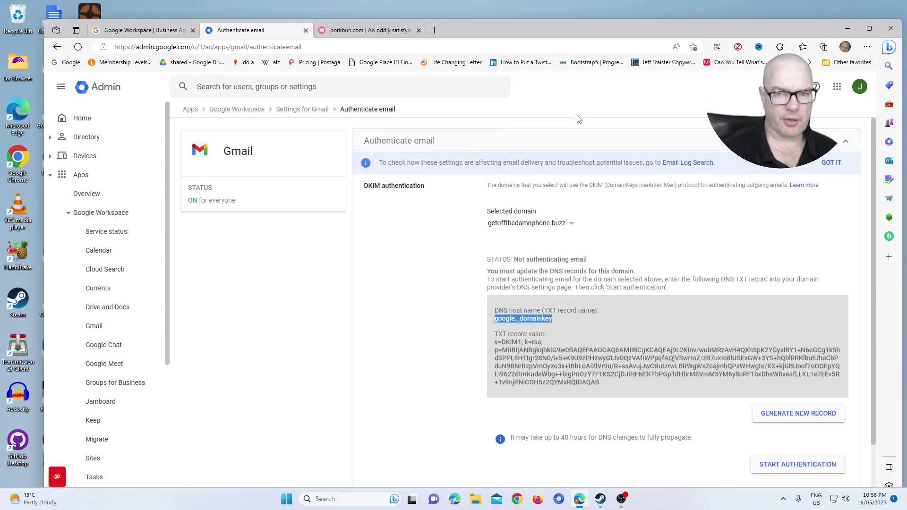
click(364, 30)
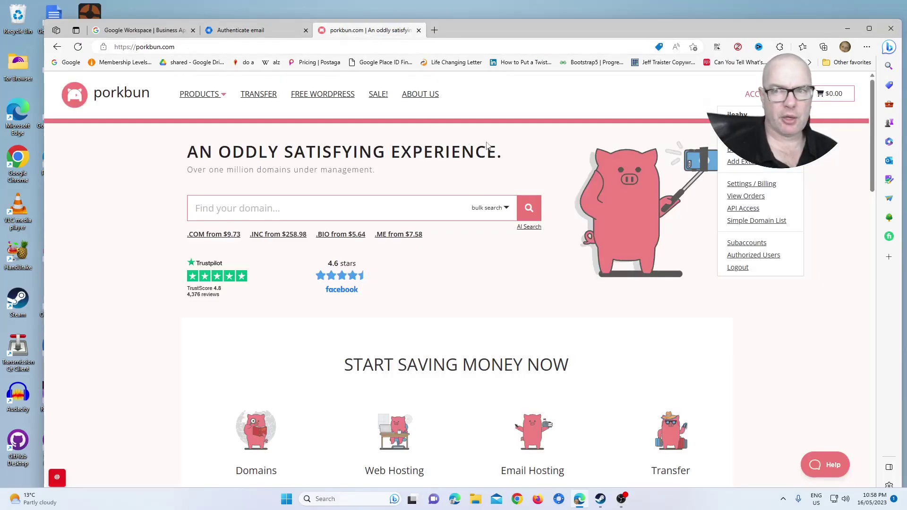
click(754, 136)
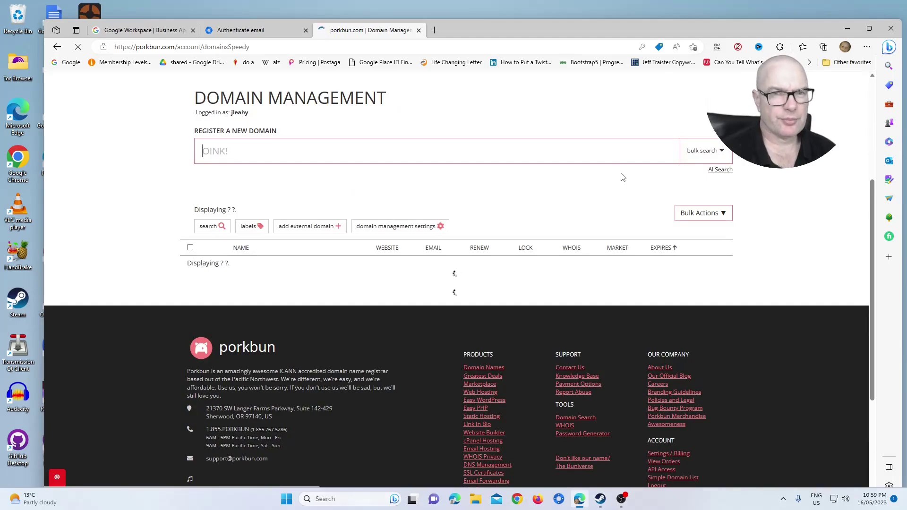
scroll(620, 175, down, 5)
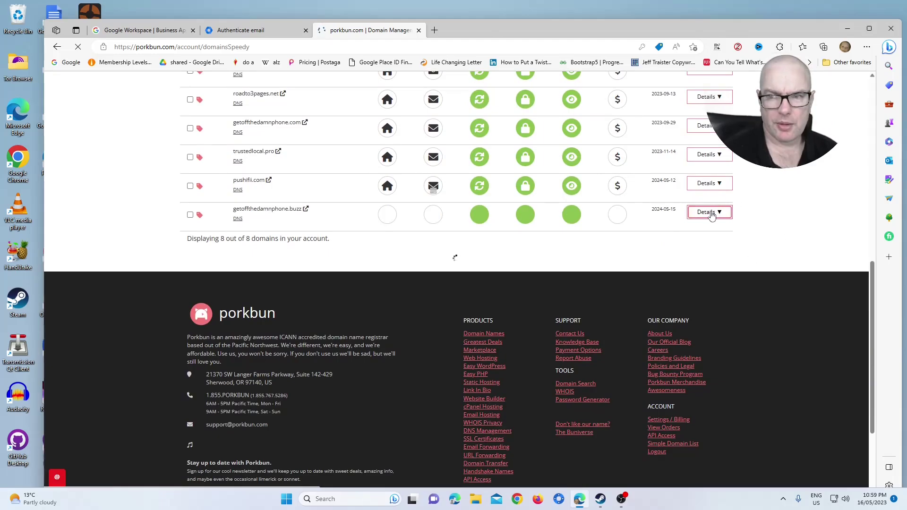
Open the DNS records editor for getoffthedamnphone.buzz in Porkbun.
click(712, 213)
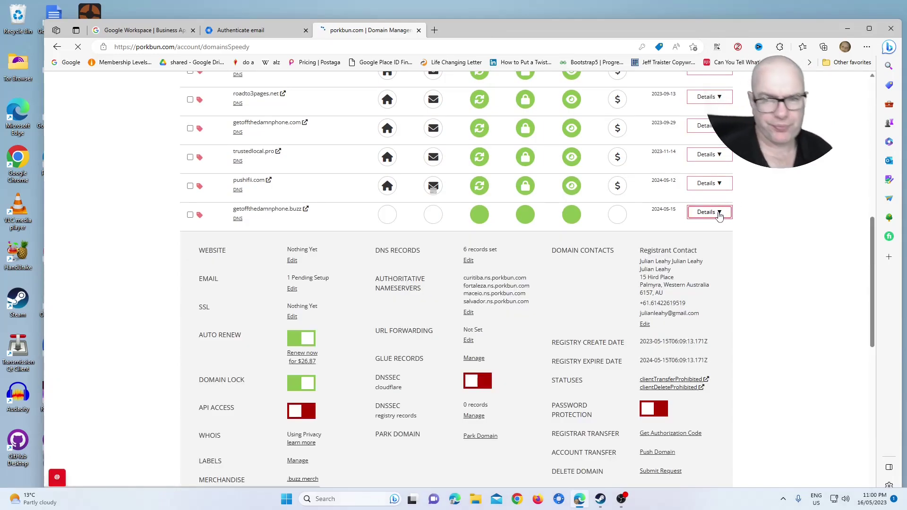
click(468, 260)
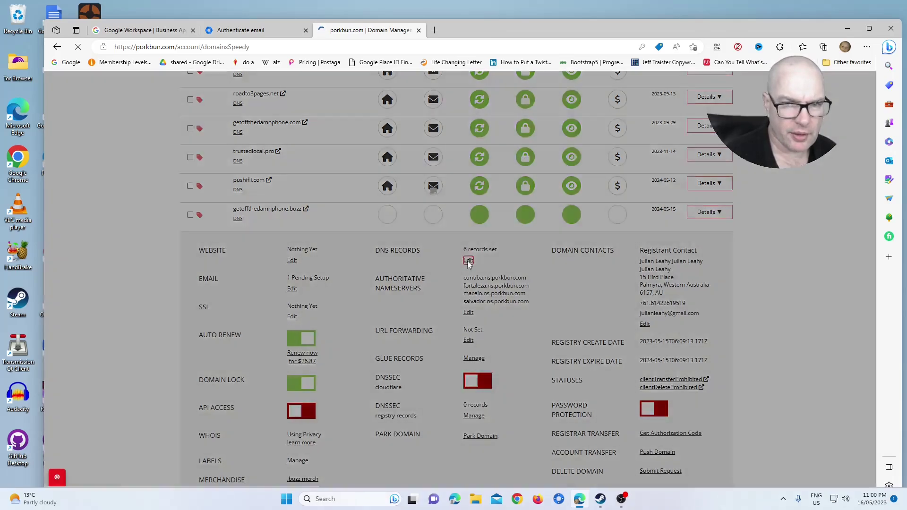
scroll(460, 278, down, 2)
scroll(452, 285, up, 2)
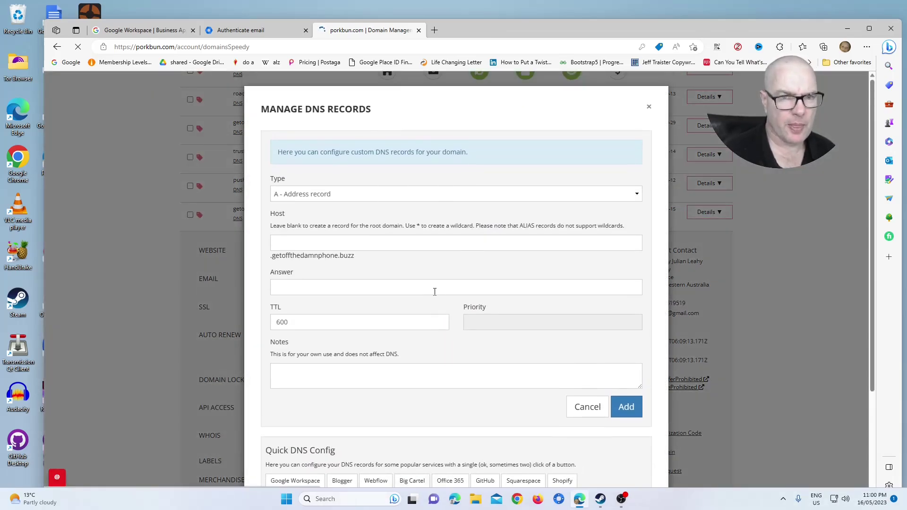
Start a TXT record with host google._domainkey, then return to Google's DKIM record page.
click(365, 198)
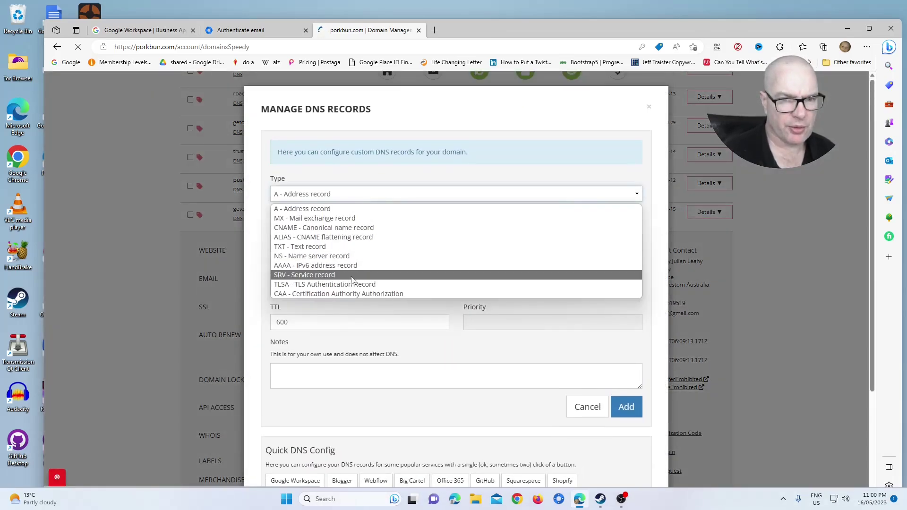
click(356, 246)
click(342, 242)
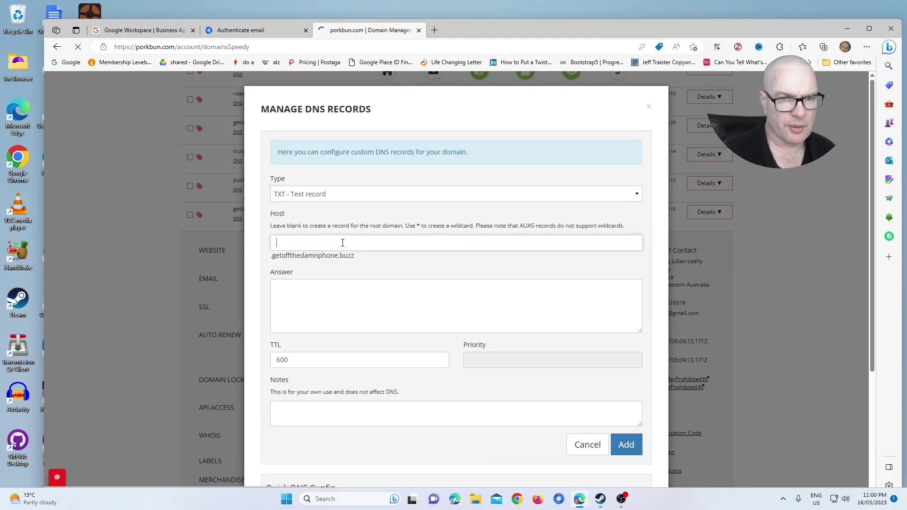
key(ctrl+v)
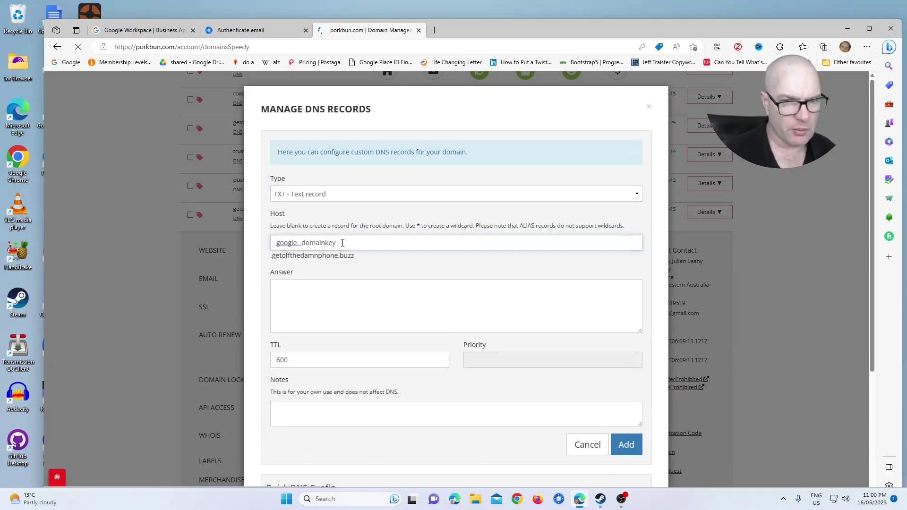
click(246, 32)
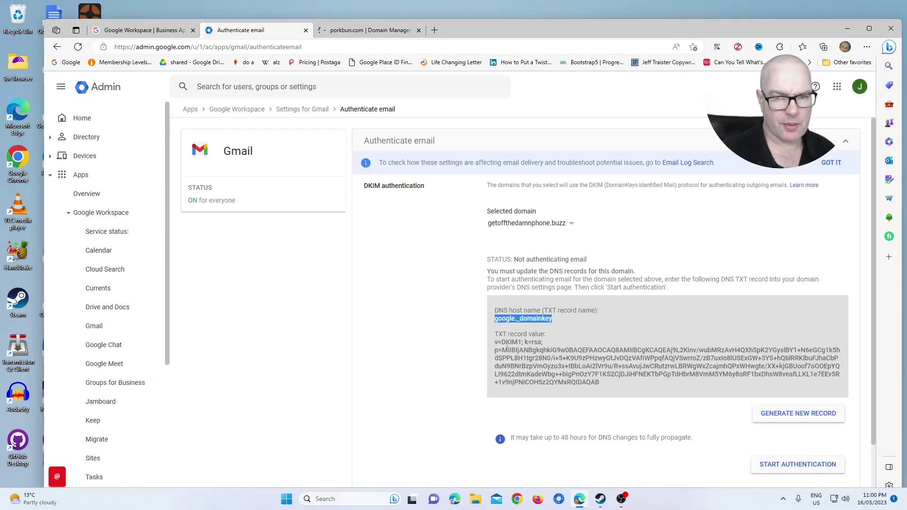
Copy Google's v=DKIM1 TXT value into Porkbun's Answer box and add the google._domainkey record.
drag(496, 342, 617, 381)
right_click(617, 380)
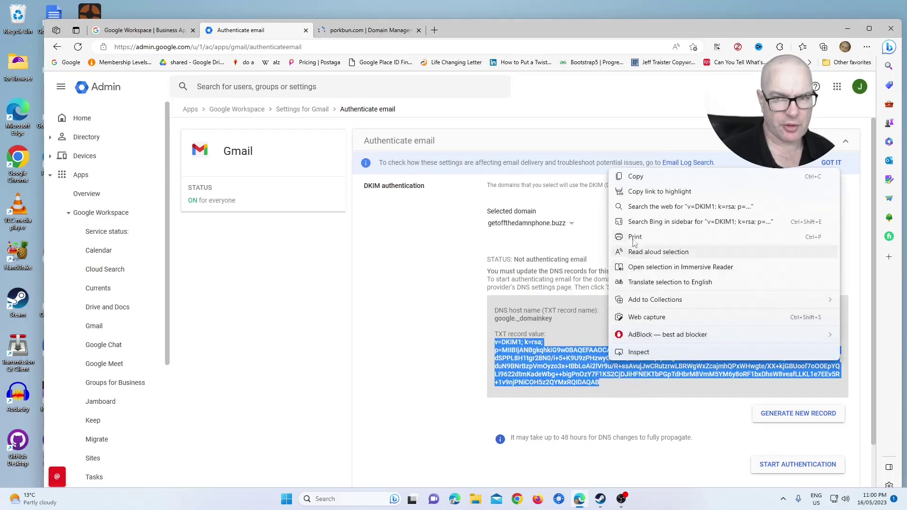
click(636, 177)
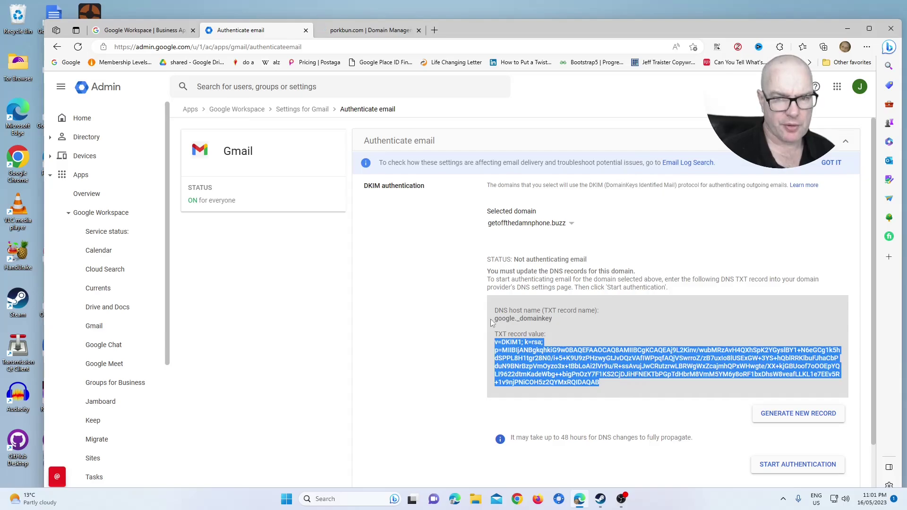
click(370, 29)
click(319, 293)
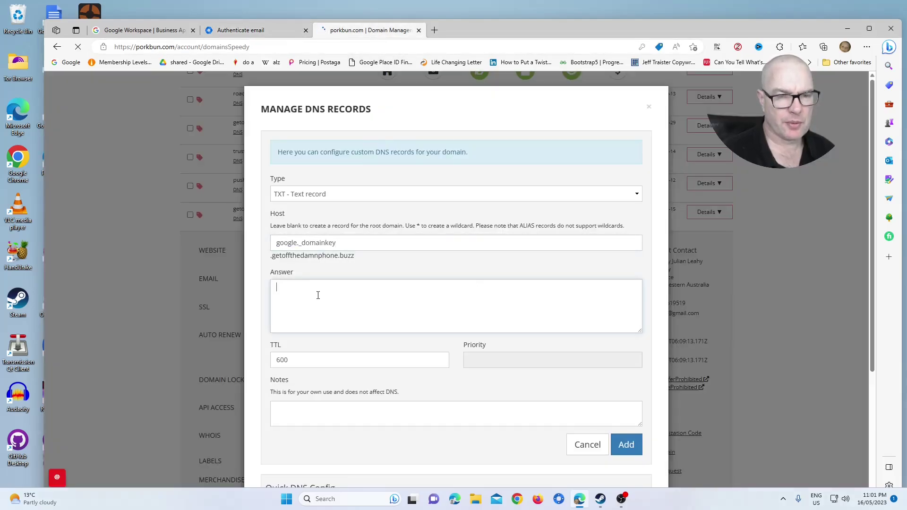
right_click(318, 295)
click(369, 187)
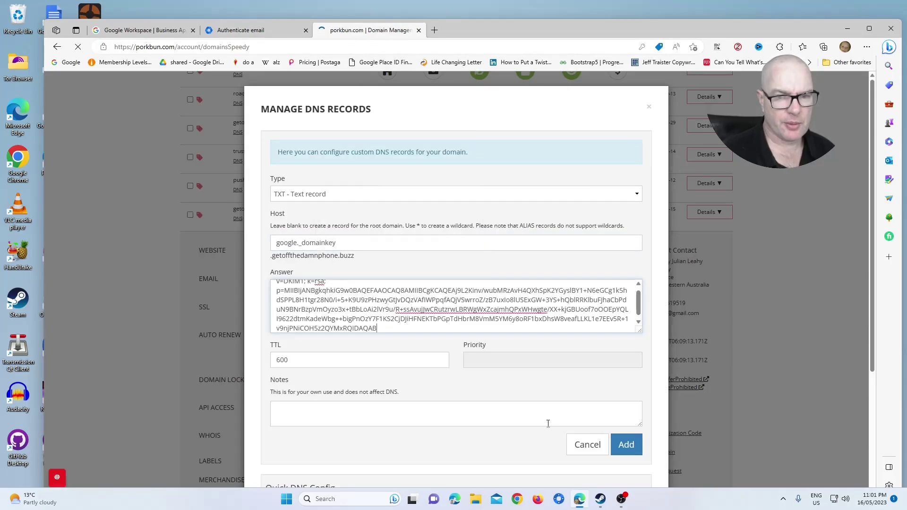
click(621, 446)
scroll(573, 395, down, 6)
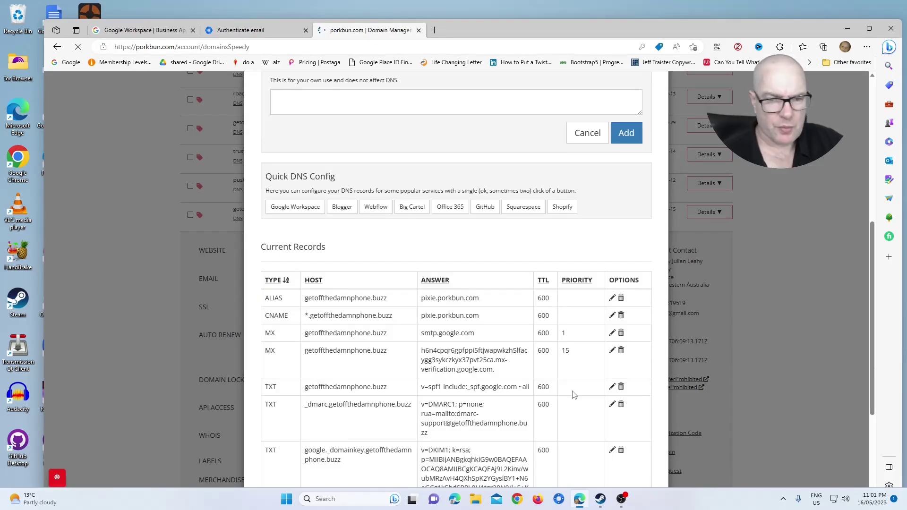
scroll(581, 444, down, 3)
Back on Google's Authenticate email page, start DKIM authentication for getoffthedamnphone.buzz.
key(ctrl+shift+Tab)
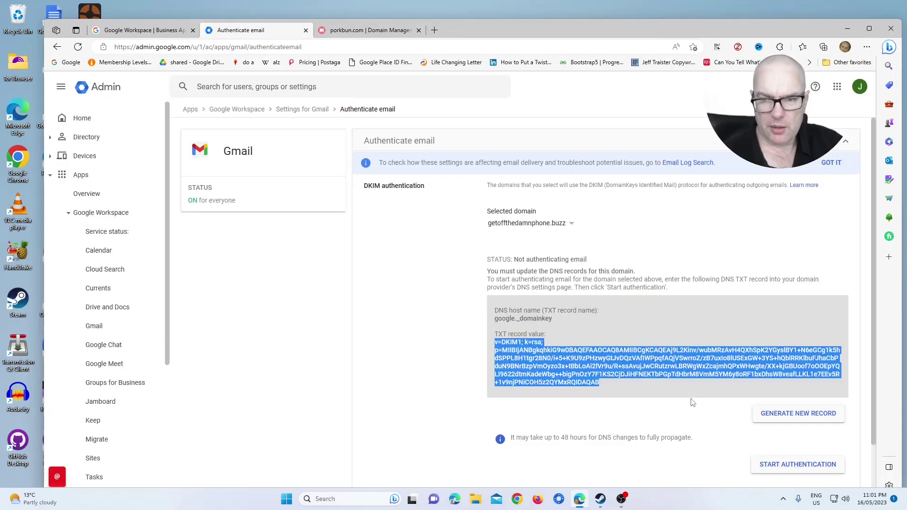
scroll(693, 402, down, 2)
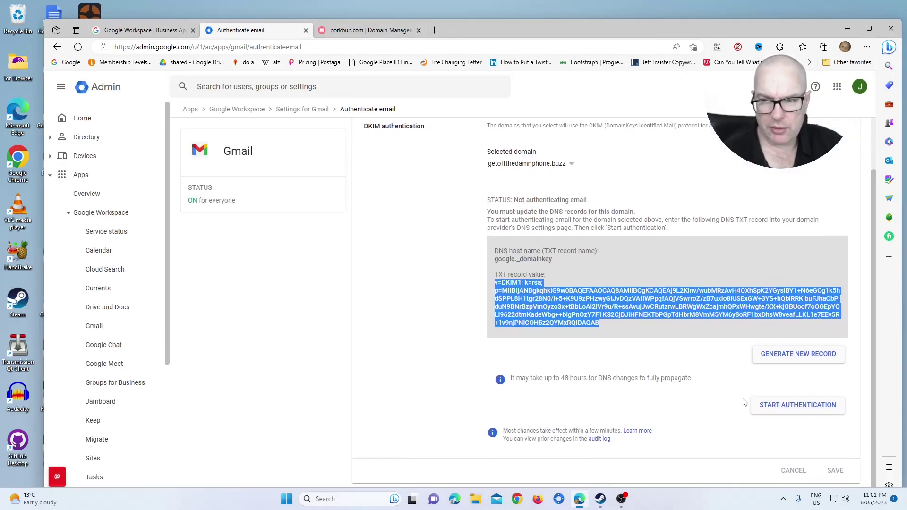
click(812, 412)
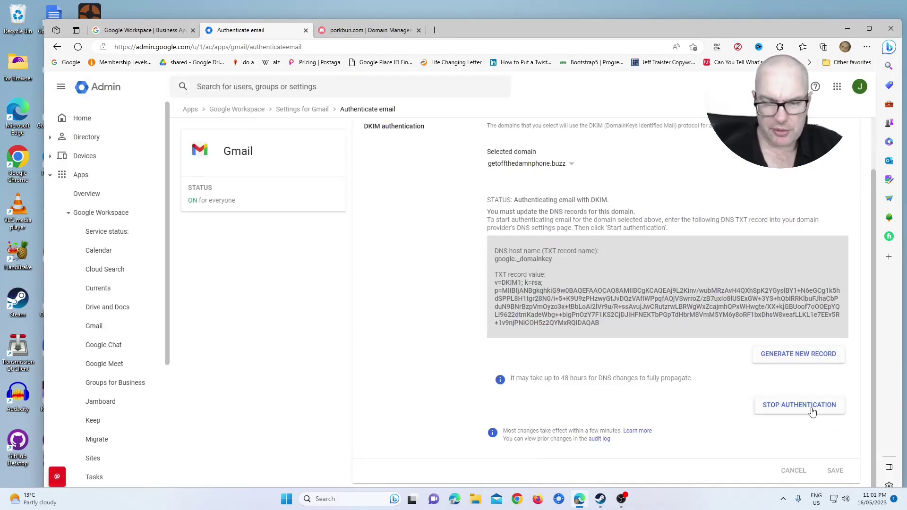